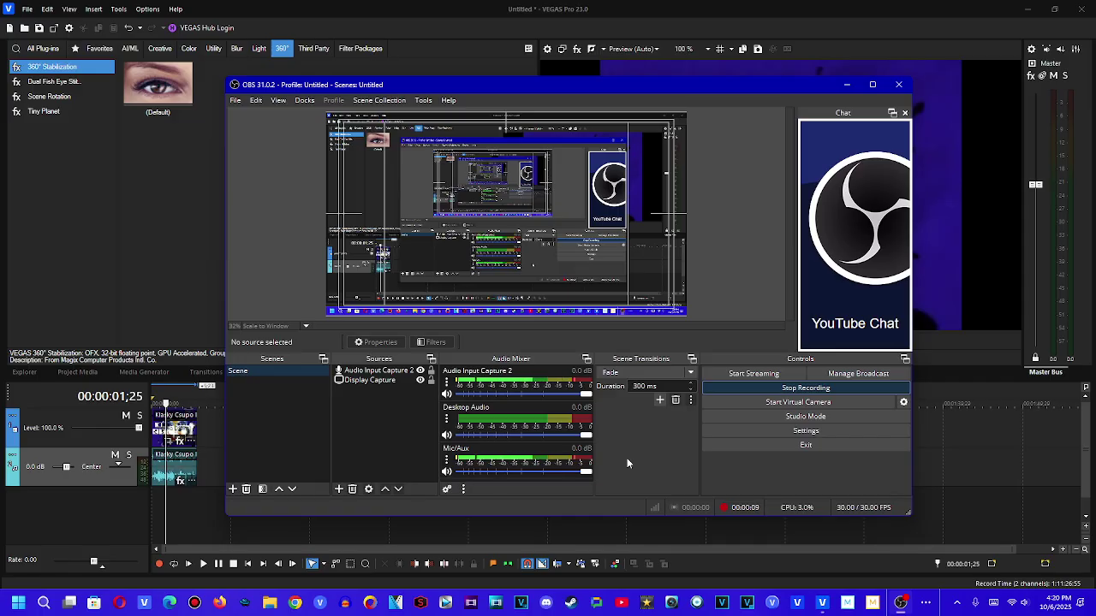
Add the HSL Adjust effect with the Invert Color preset to the Klasky Csupo video event.
left_click(848, 86)
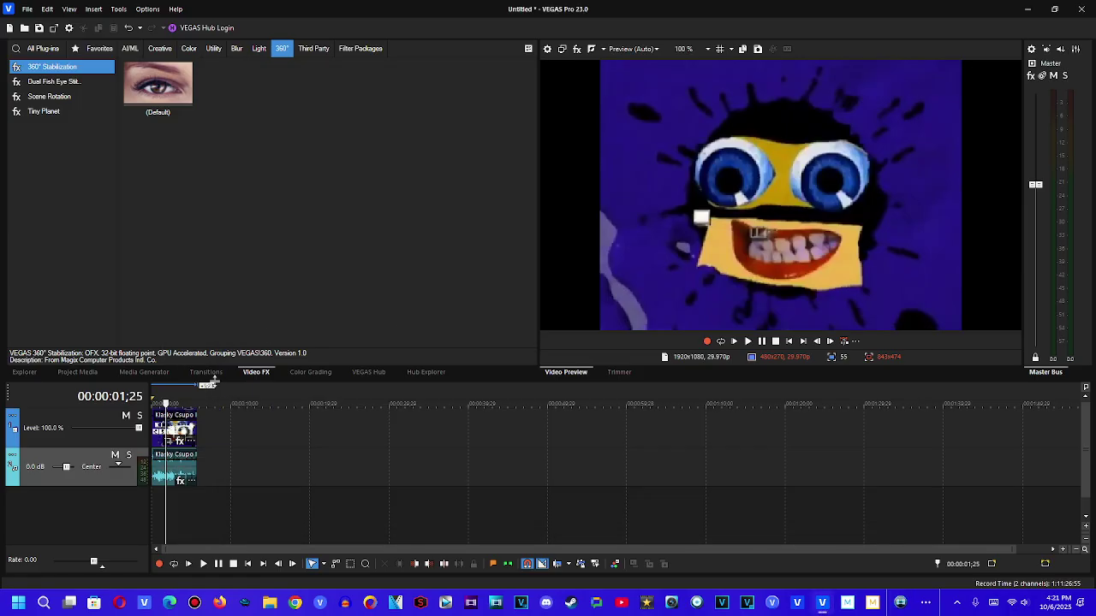
left_click(190, 48)
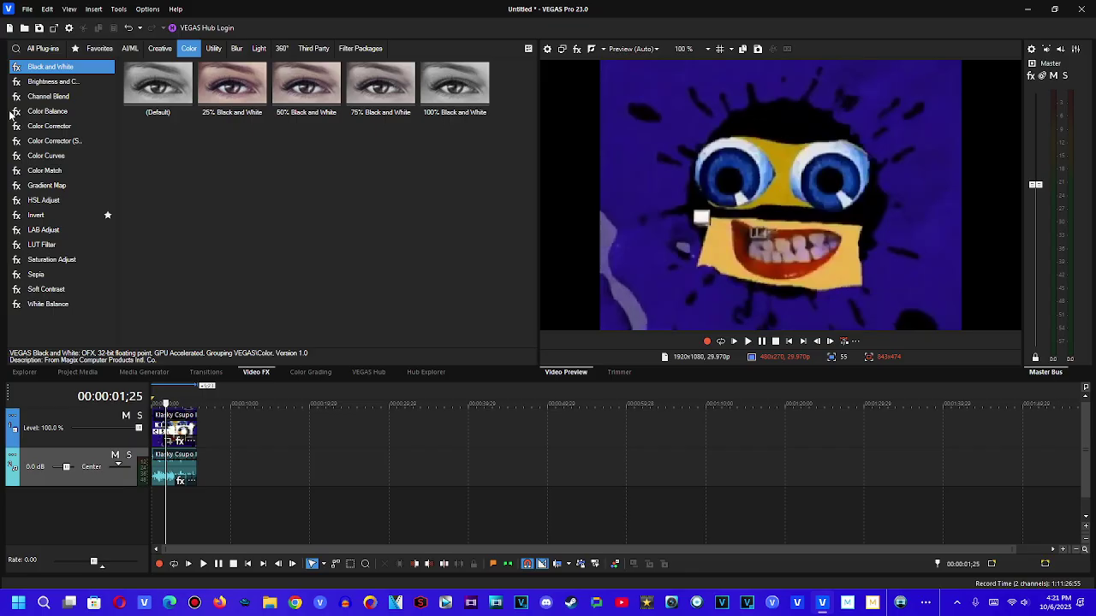
left_click(57, 202)
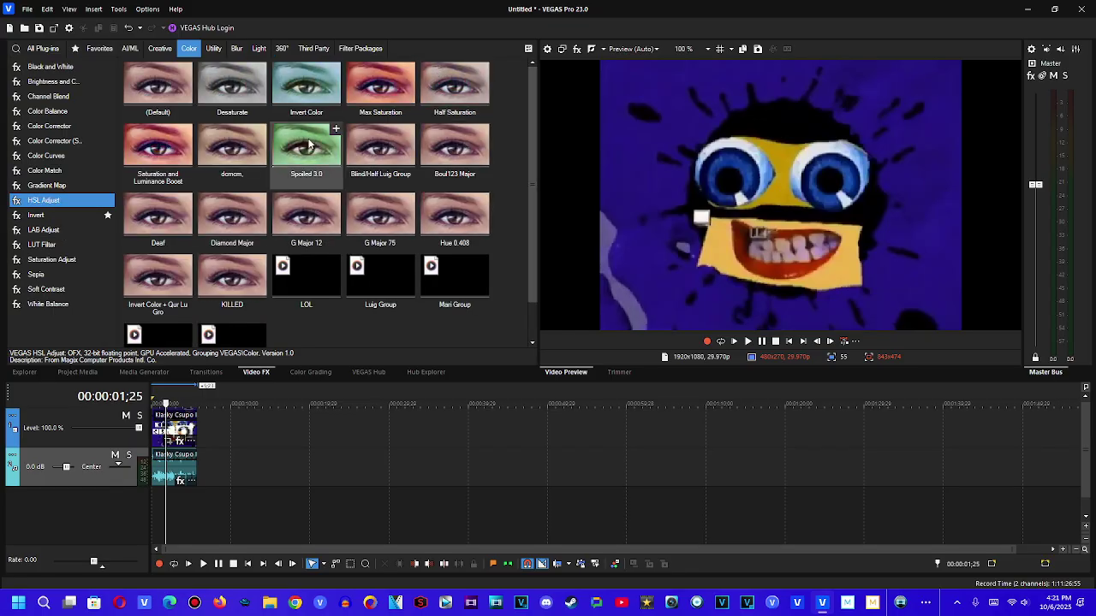
left_click_drag(250, 416, 165, 426)
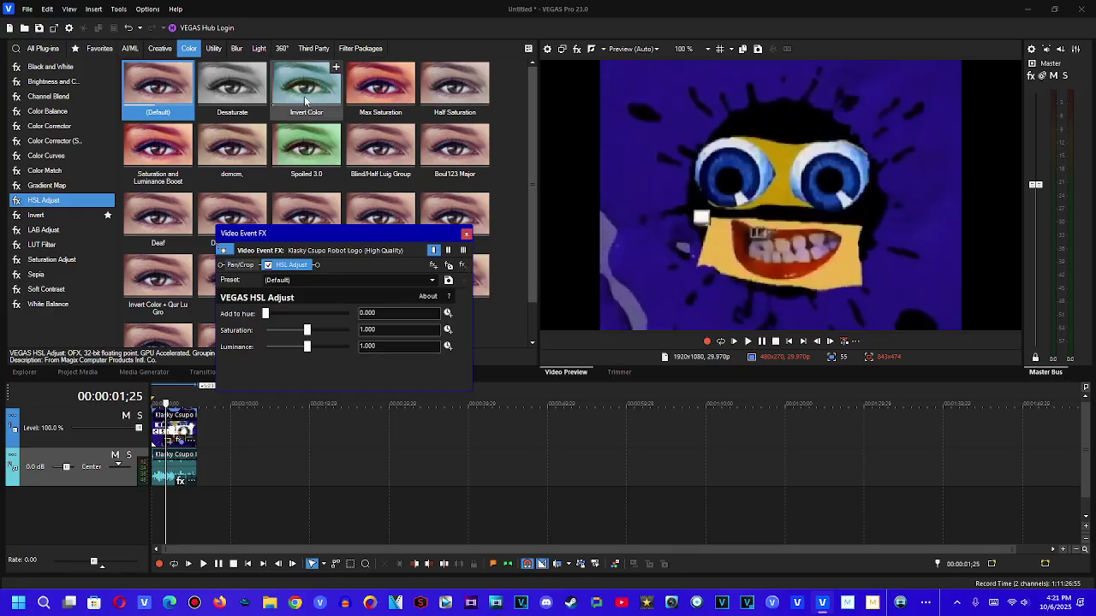
left_click(462, 266)
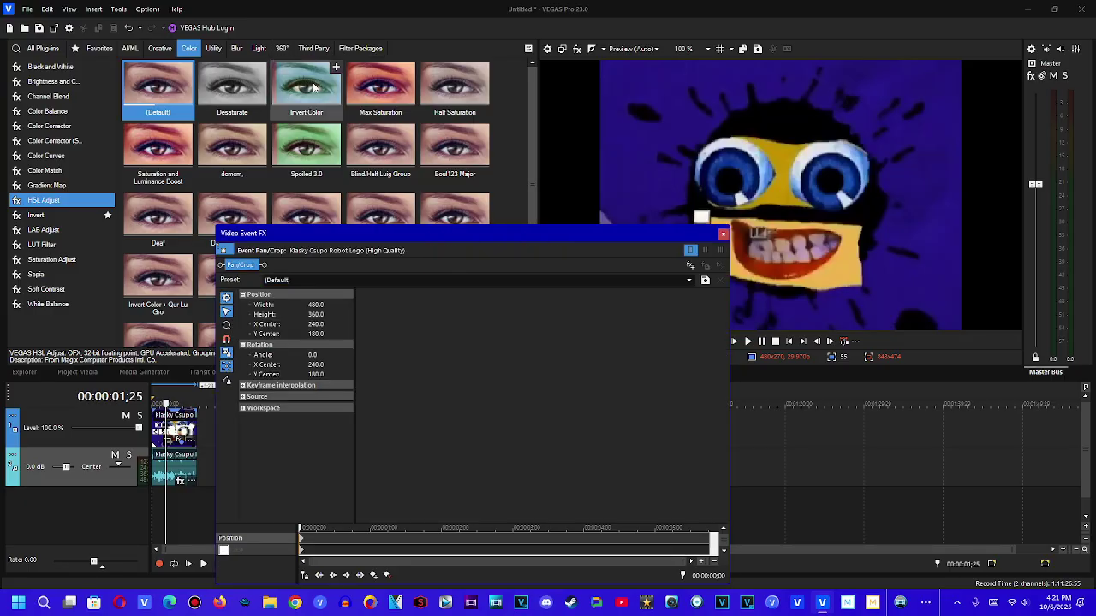
left_click_drag(332, 91, 335, 278)
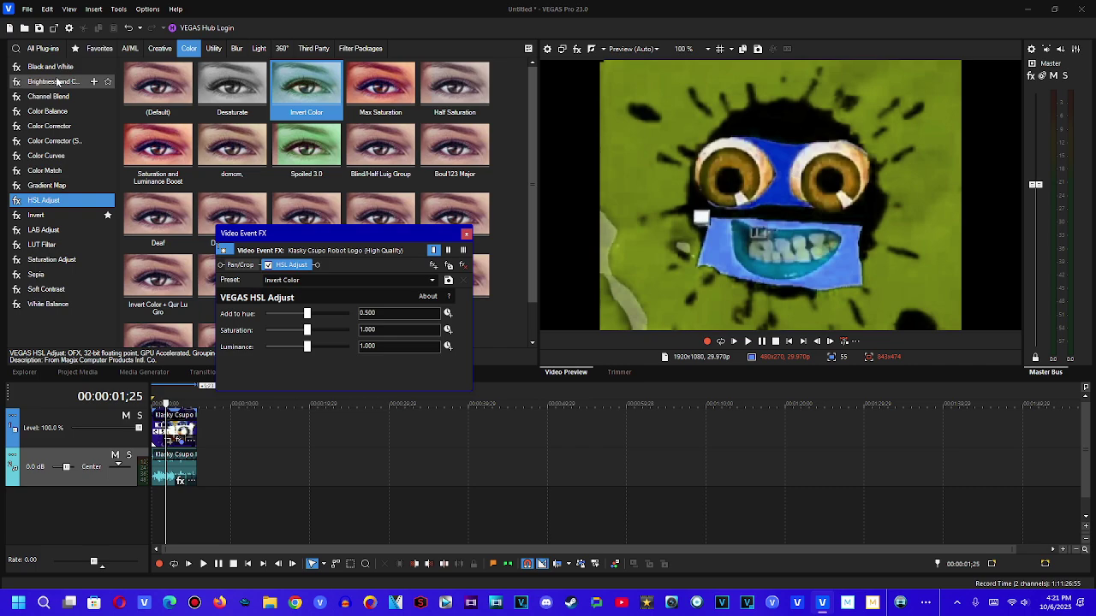
Add Channel Blend with the RGBA -> BGRA preset and Invert with its default preset to the video event's effect chain.
left_click(48, 95)
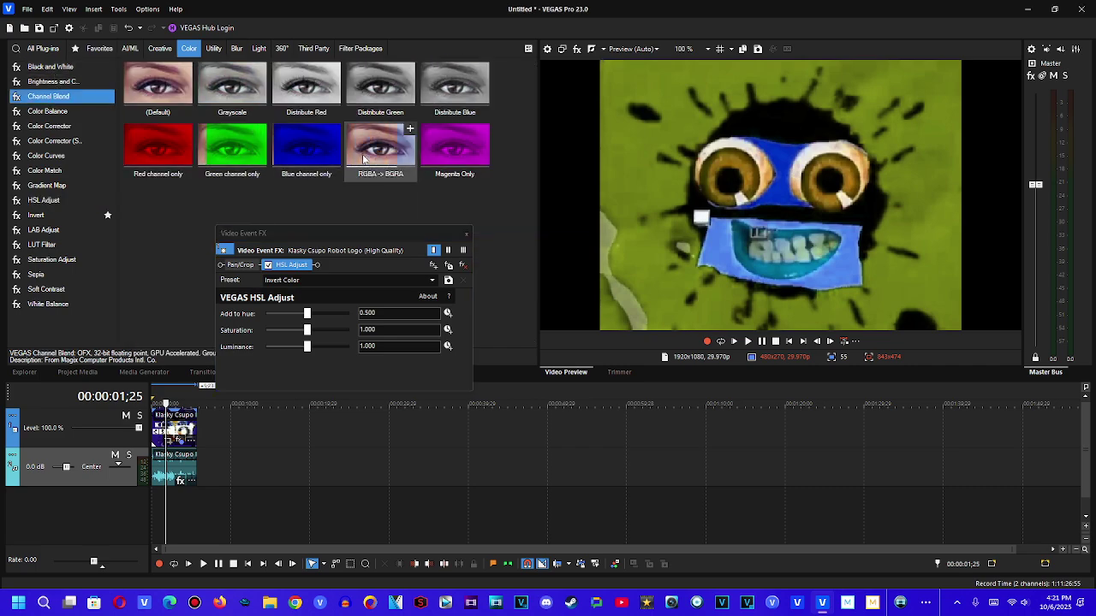
left_click_drag(364, 158, 364, 280)
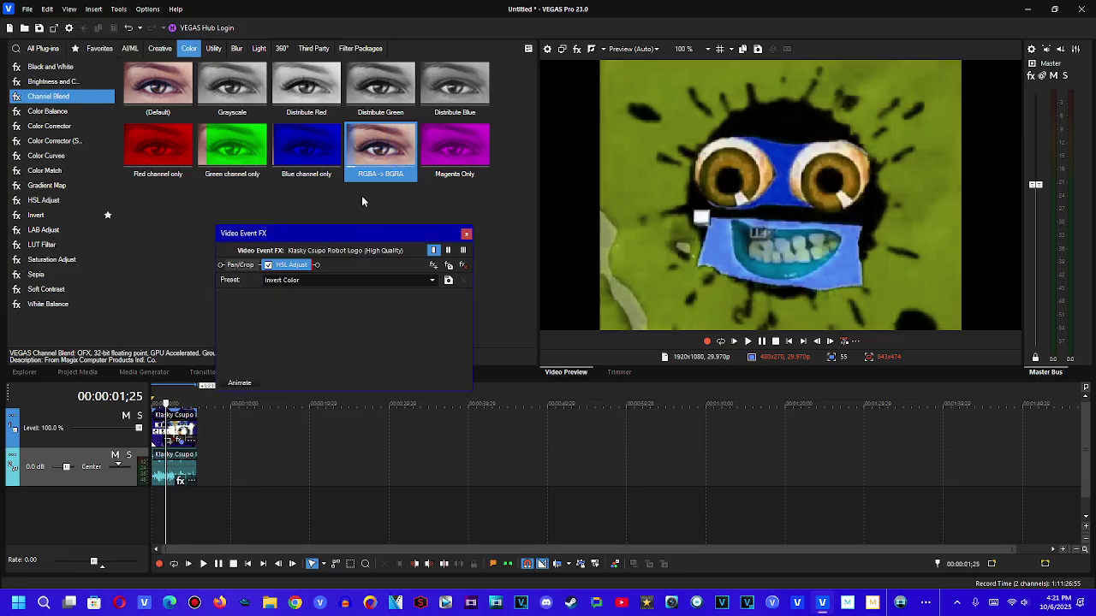
left_click(39, 215)
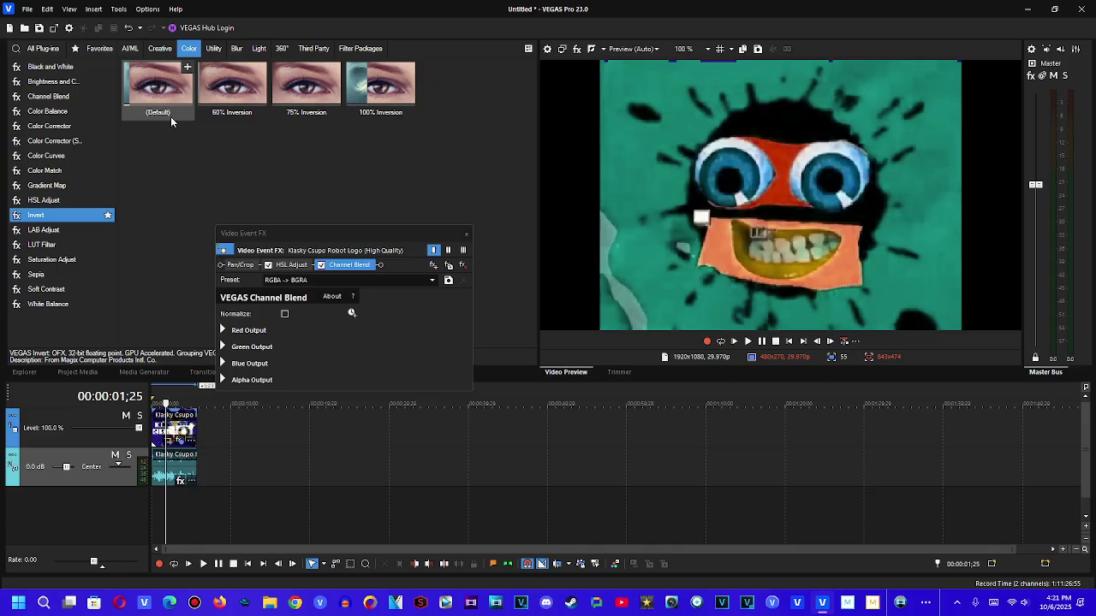
left_click_drag(170, 117, 422, 306)
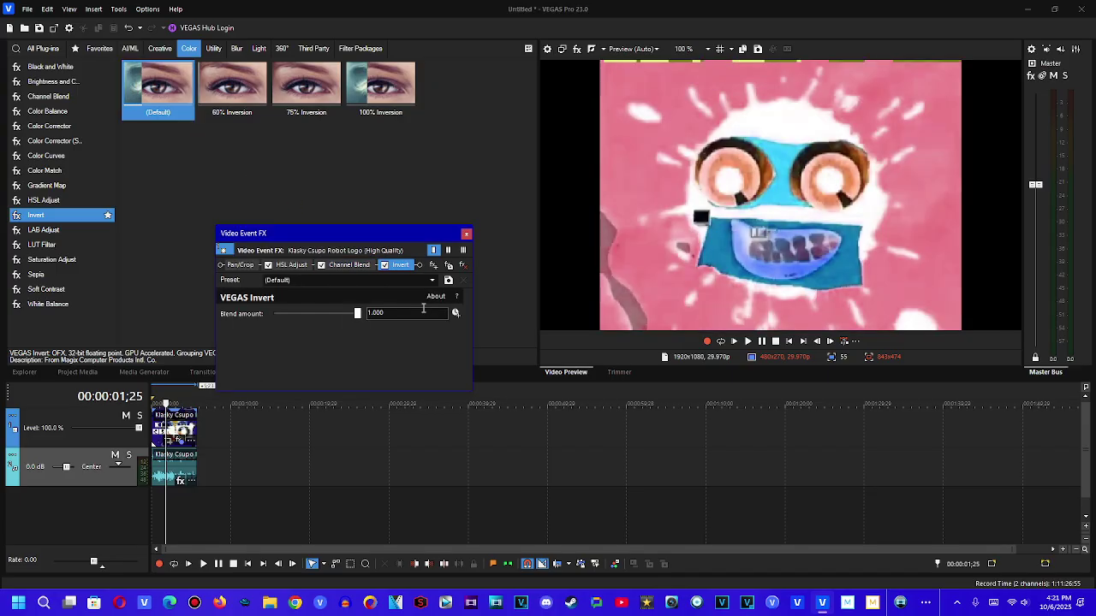
Add the Mirror effect with the Reflect Right preset to the end of the video event's effect chain.
left_click(151, 49)
scroll(77, 214, "down", 3)
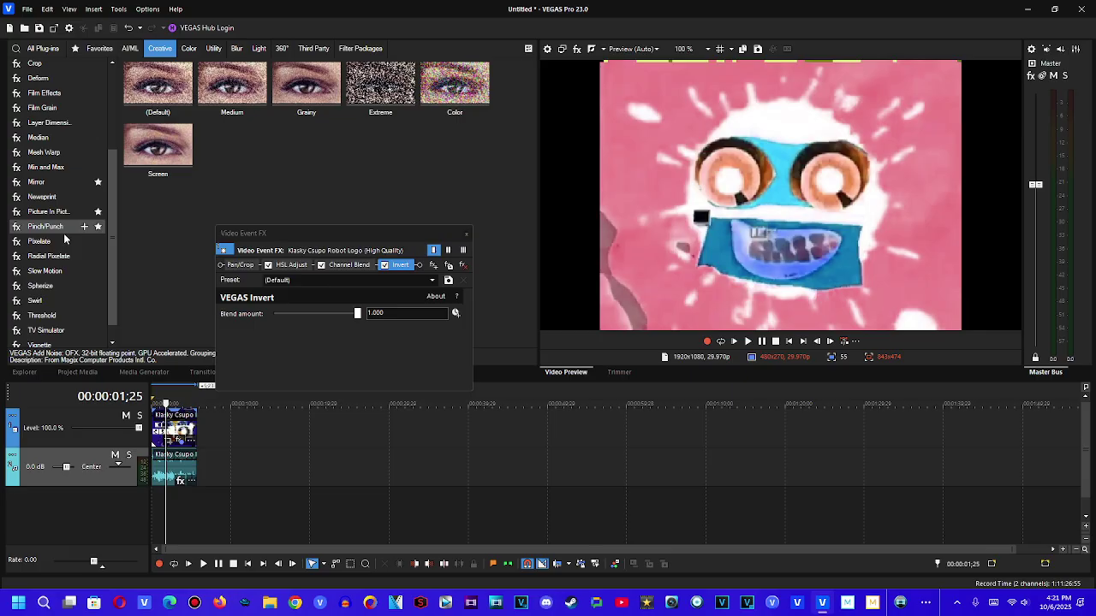
left_click(39, 182)
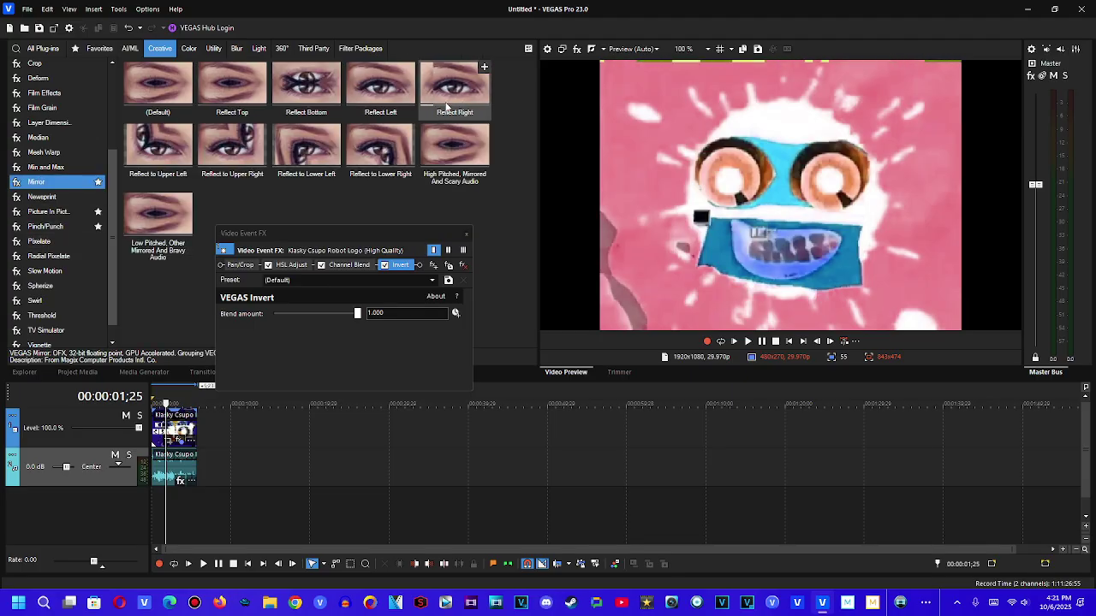
left_click(448, 101)
left_click_drag(448, 100, 428, 272)
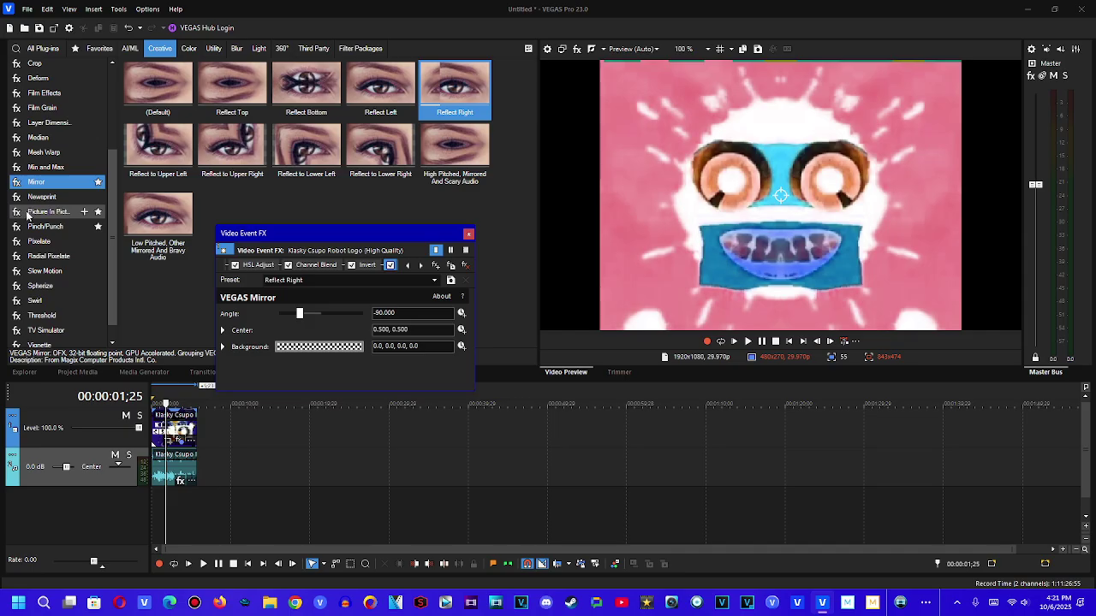
left_click(39, 226)
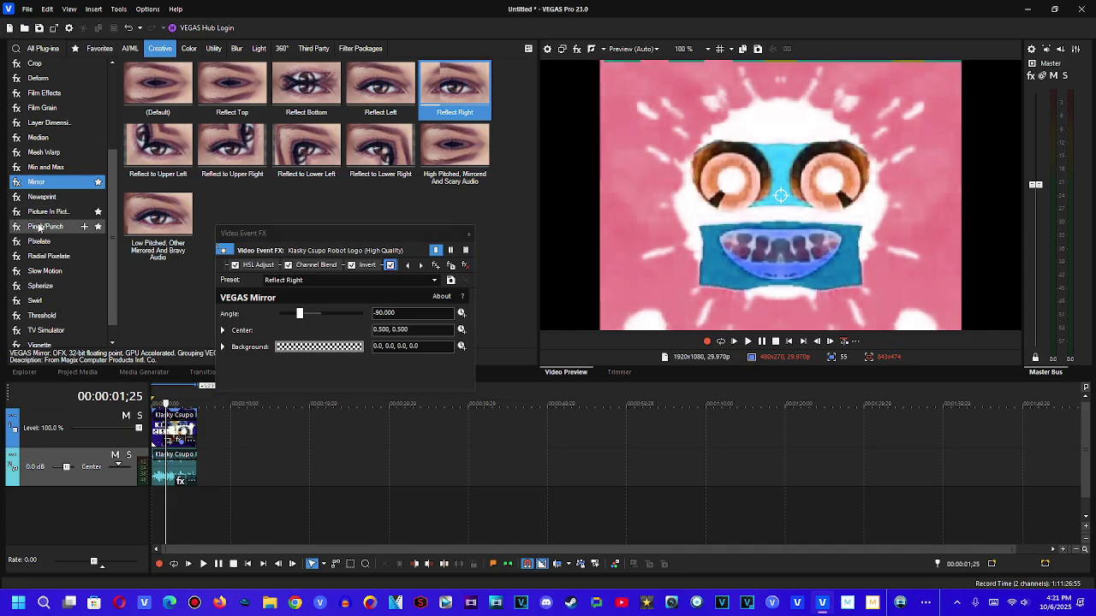
left_click_drag(383, 264, 382, 270)
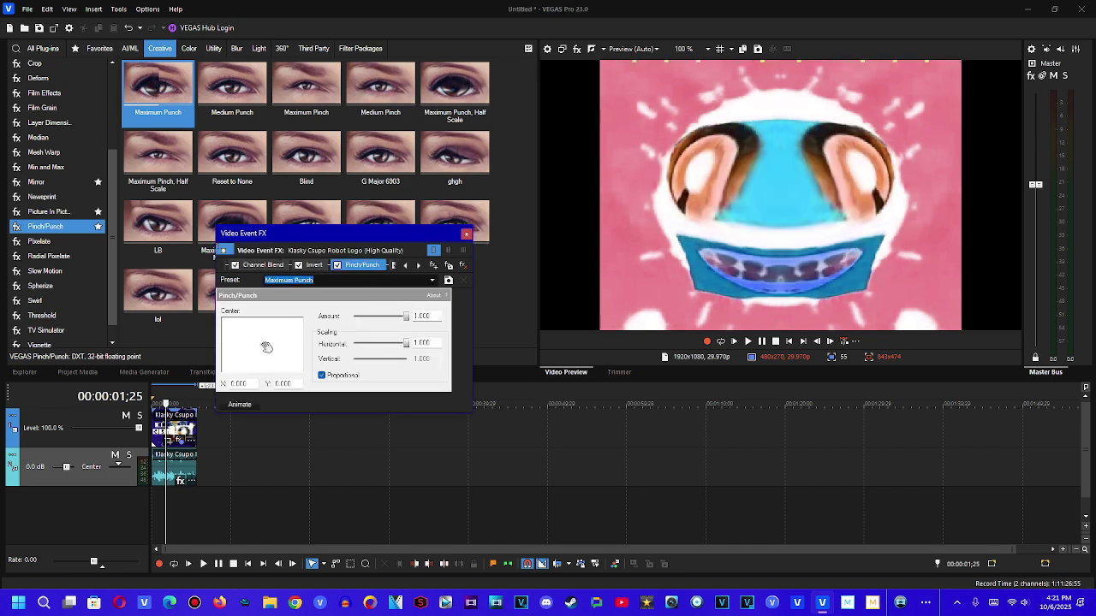
left_click_drag(266, 346, 274, 345)
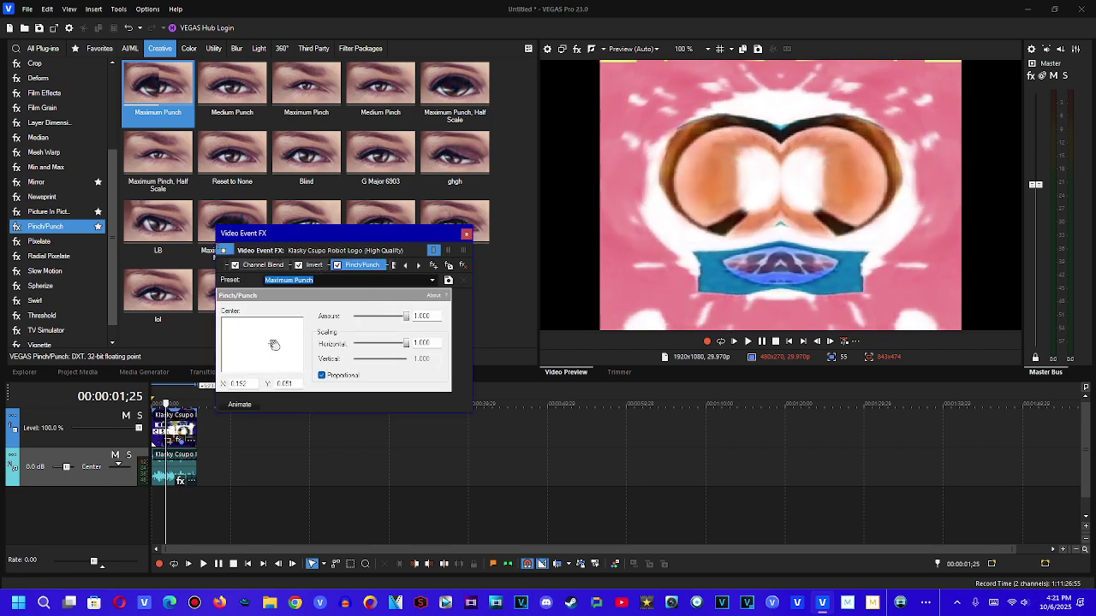
left_click(463, 265)
Add a Pinch/Punch effect before Mirror, set its amount to 1.000 and shift its center slightly to the right.
left_click(232, 157)
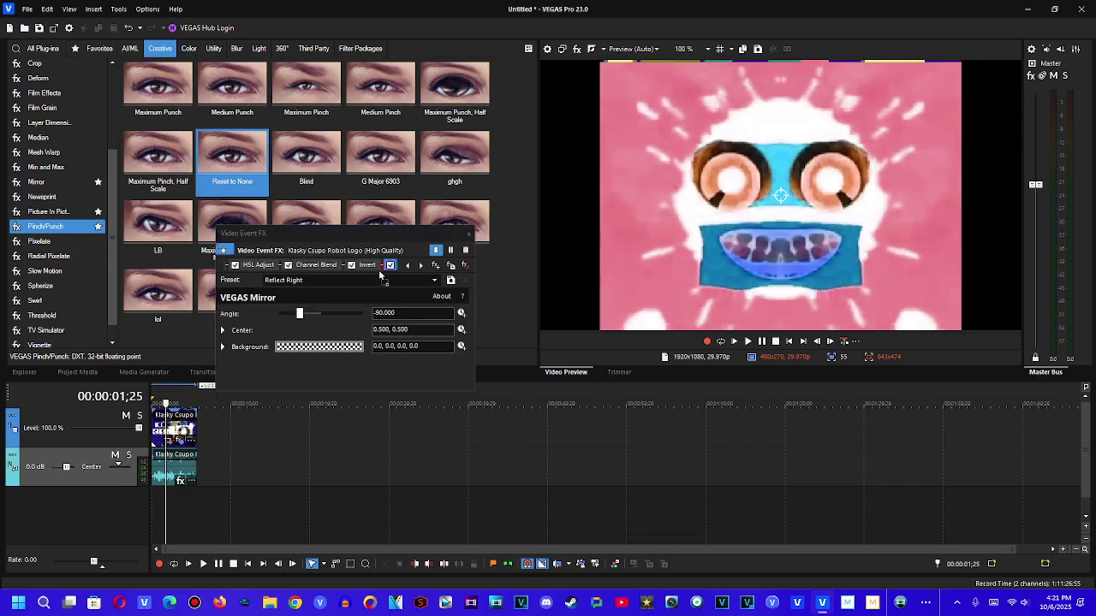
left_click_drag(379, 273, 379, 272)
left_click_drag(167, 110, 321, 336)
left_click_drag(380, 318, 471, 326)
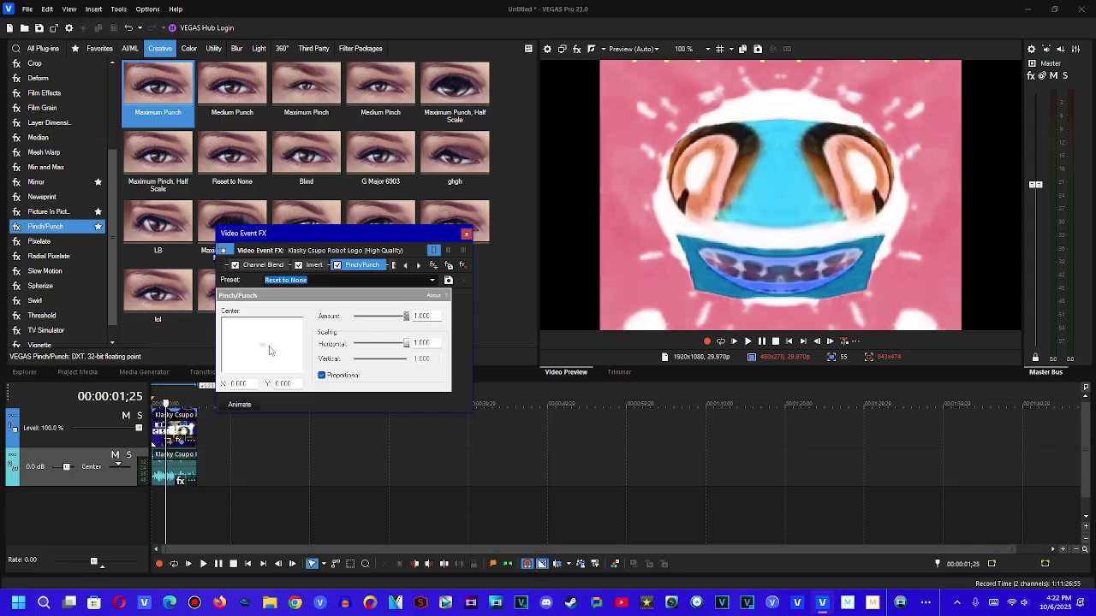
left_click_drag(266, 346, 273, 345)
Add a second Pinch/Punch before Mirror with the Maximum Punch preset and move its center to about X 0.164, Y 0.111.
left_click_drag(179, 101, 386, 270)
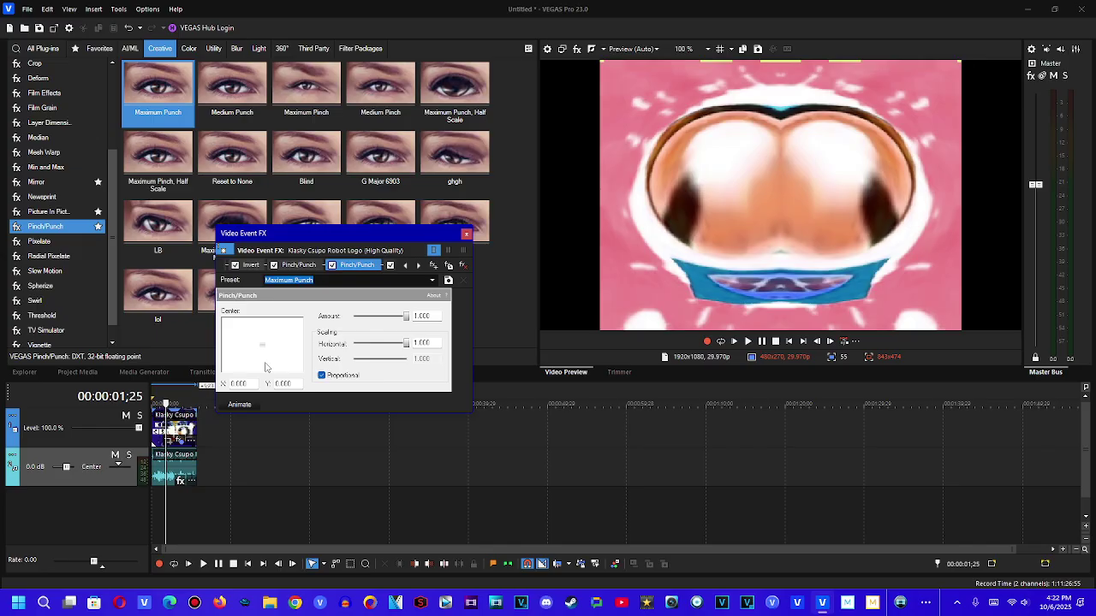
left_click_drag(267, 353, 269, 341)
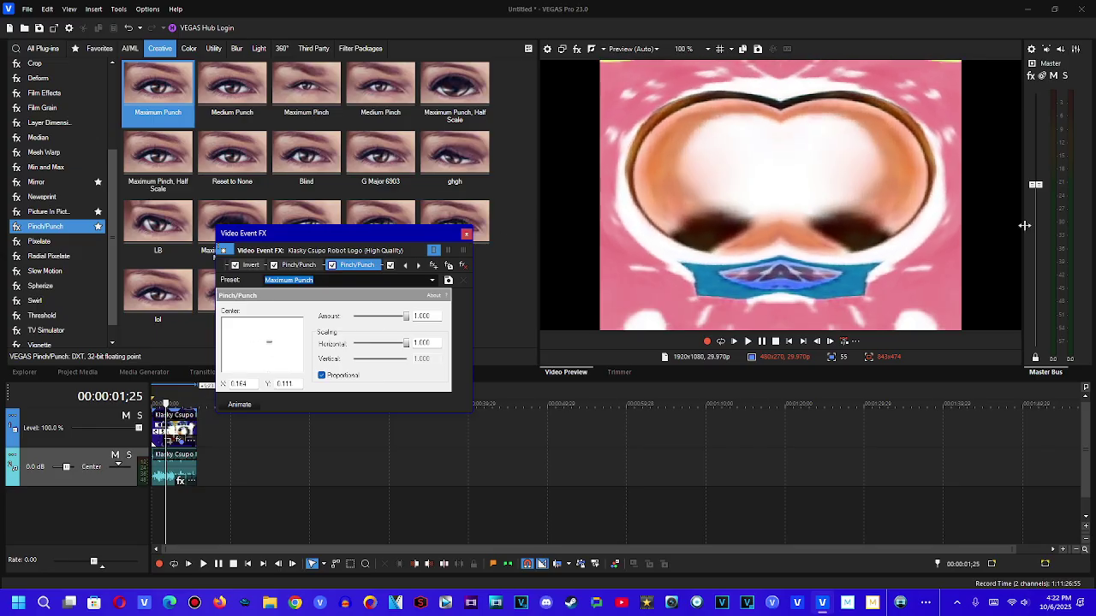
left_click(465, 234)
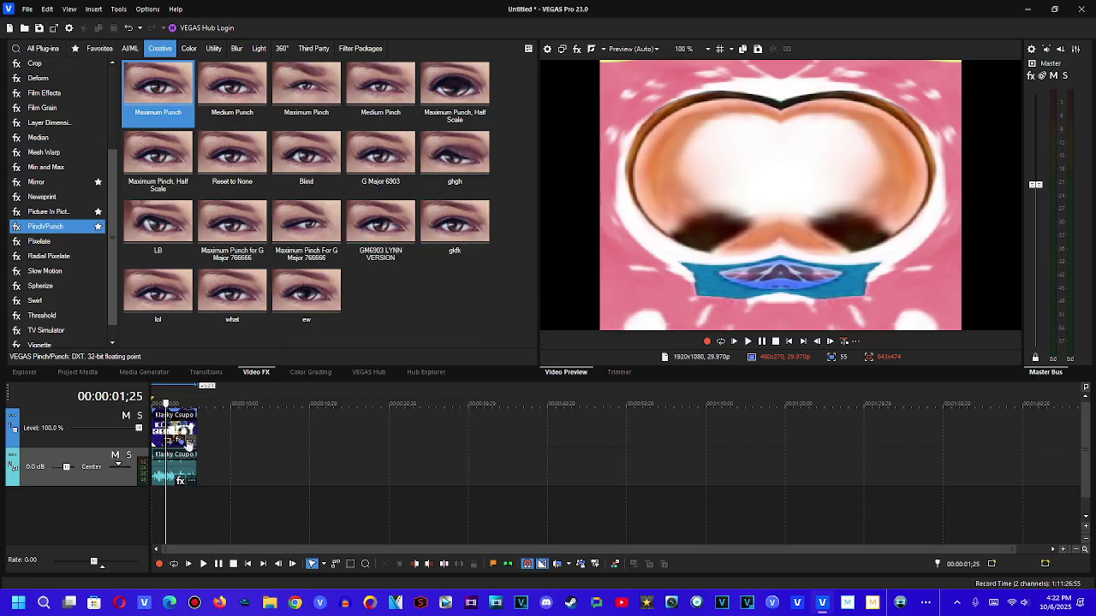
Remove the HSL Adjust effect from the video event's effect chain.
left_click(189, 444)
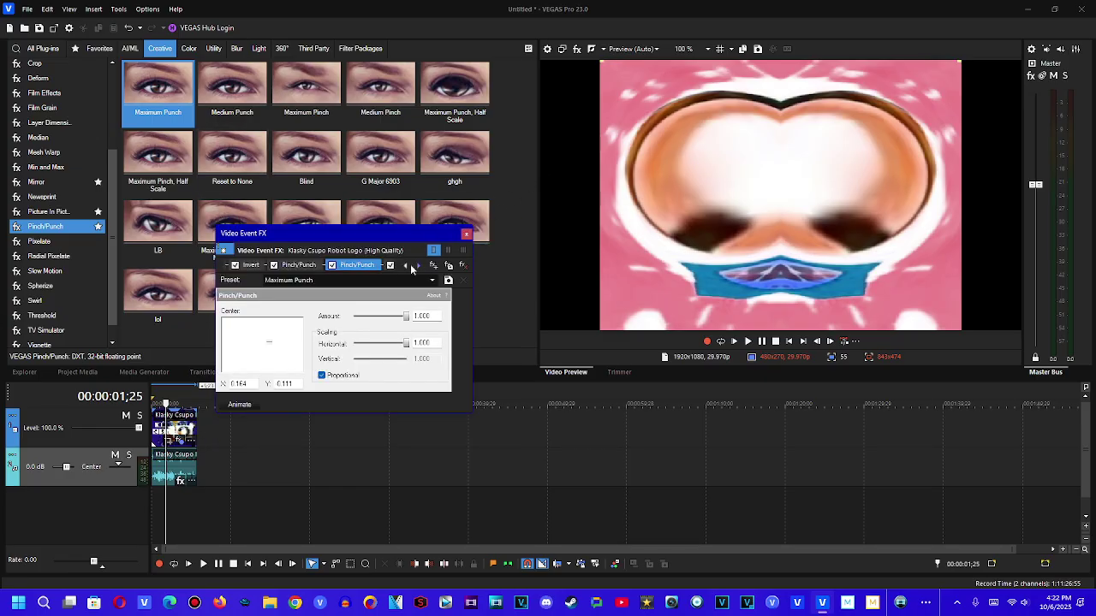
left_click(405, 267)
left_click(405, 267)
left_click(405, 266)
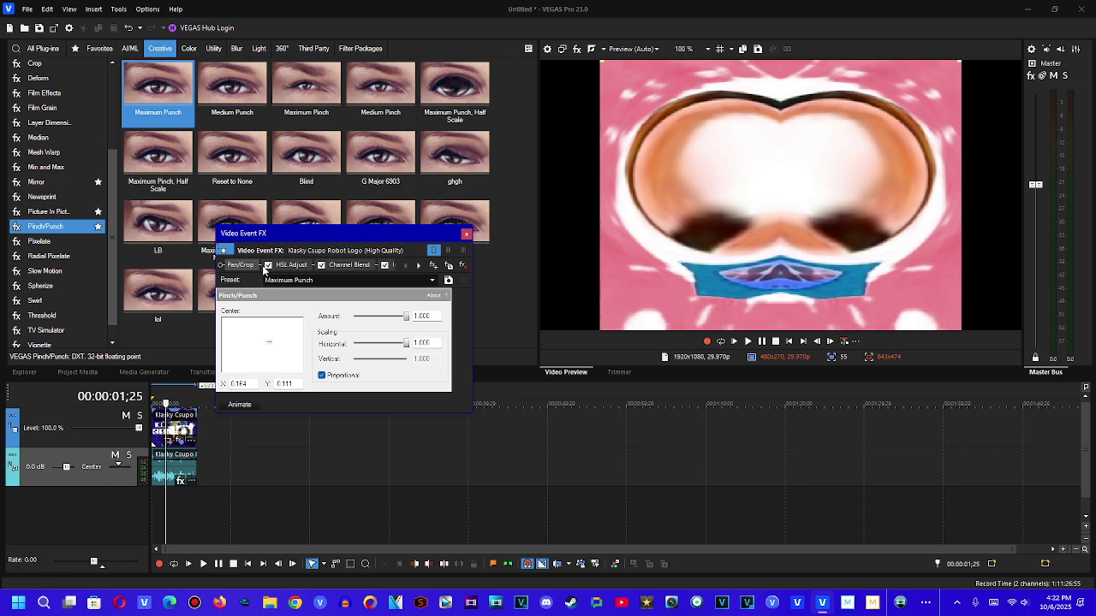
left_click(287, 264)
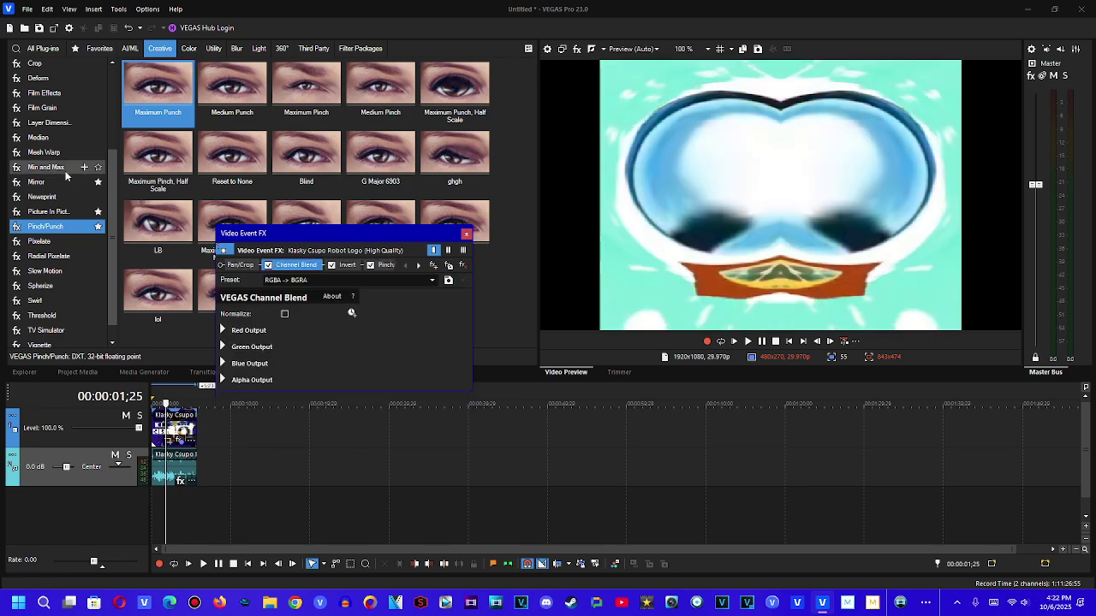
Add Color Corrector (Secondary) with the Invert Color preset after Channel Blend in the video event's effect chain.
left_click(188, 48)
left_click(51, 144)
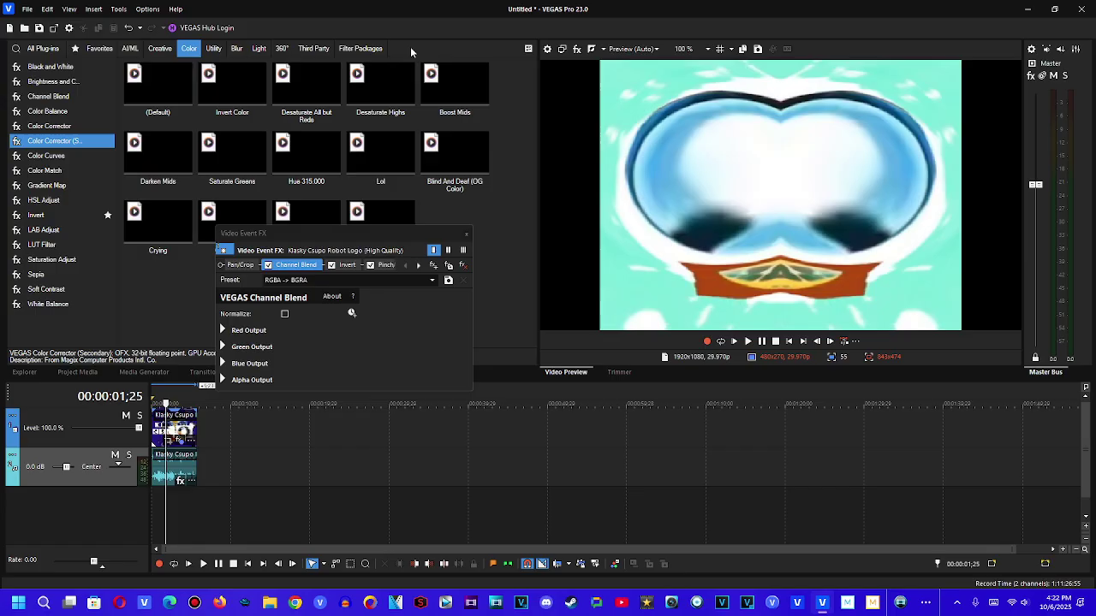
left_click_drag(320, 267, 322, 269)
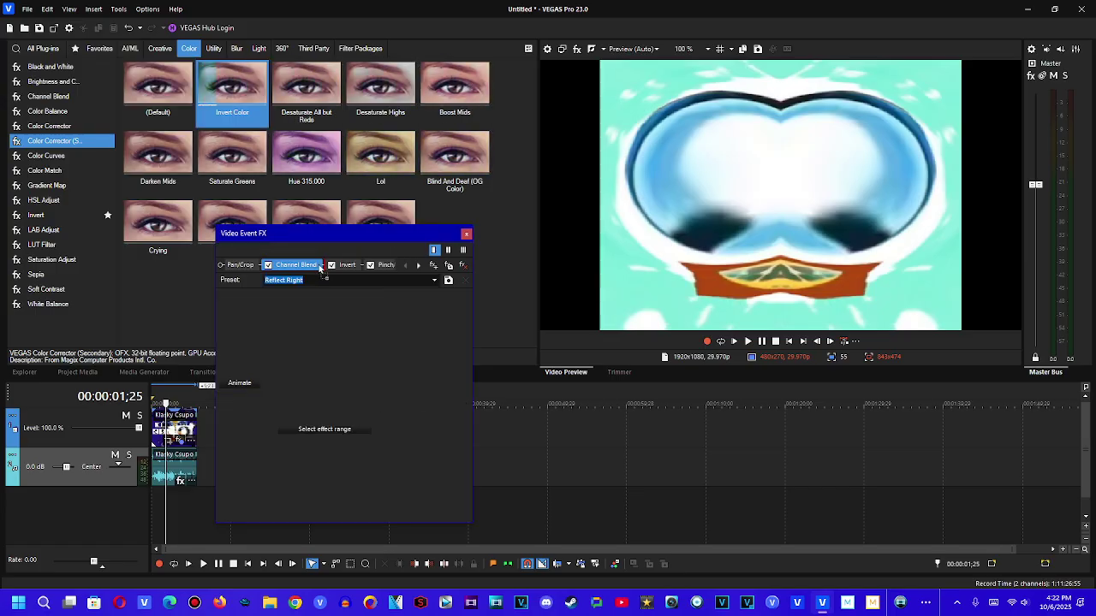
left_click(466, 234)
Duplicate the audio track of the Klasky Csupo clip.
scroll(428, 445, "up", 5)
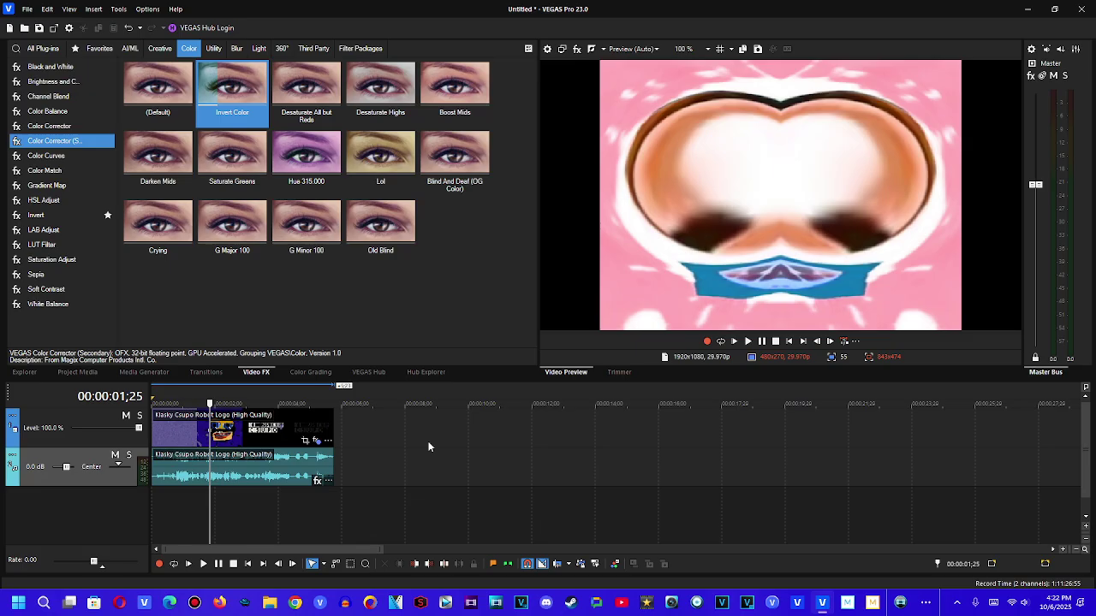
right_click(68, 464)
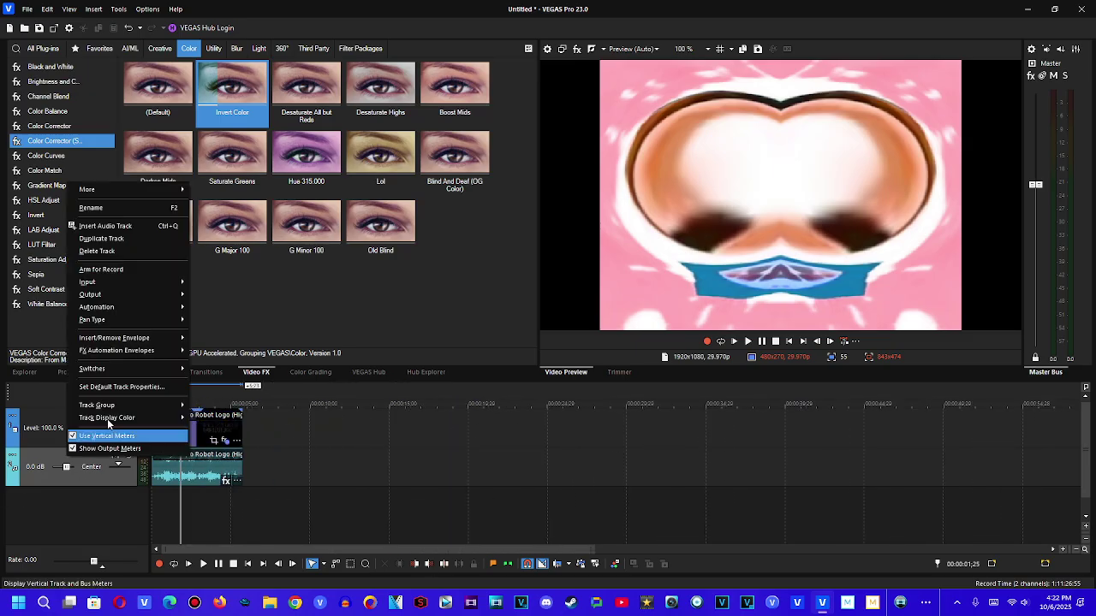
left_click(152, 242)
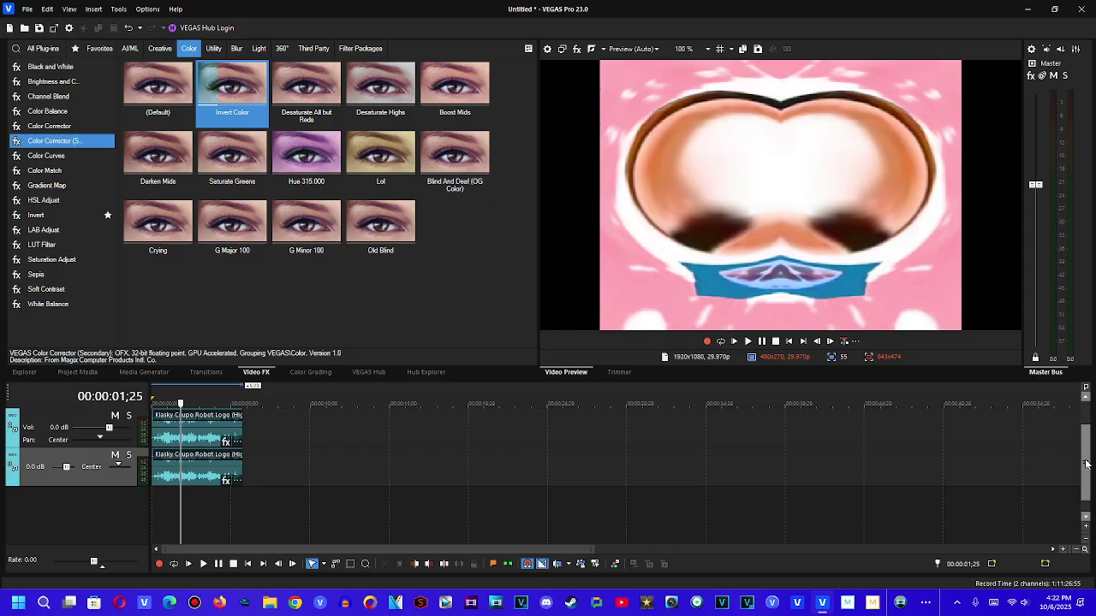
Raise the pitch of the first audio track's event by 18 semitones and the second's by 22 semitones.
left_click(195, 434)
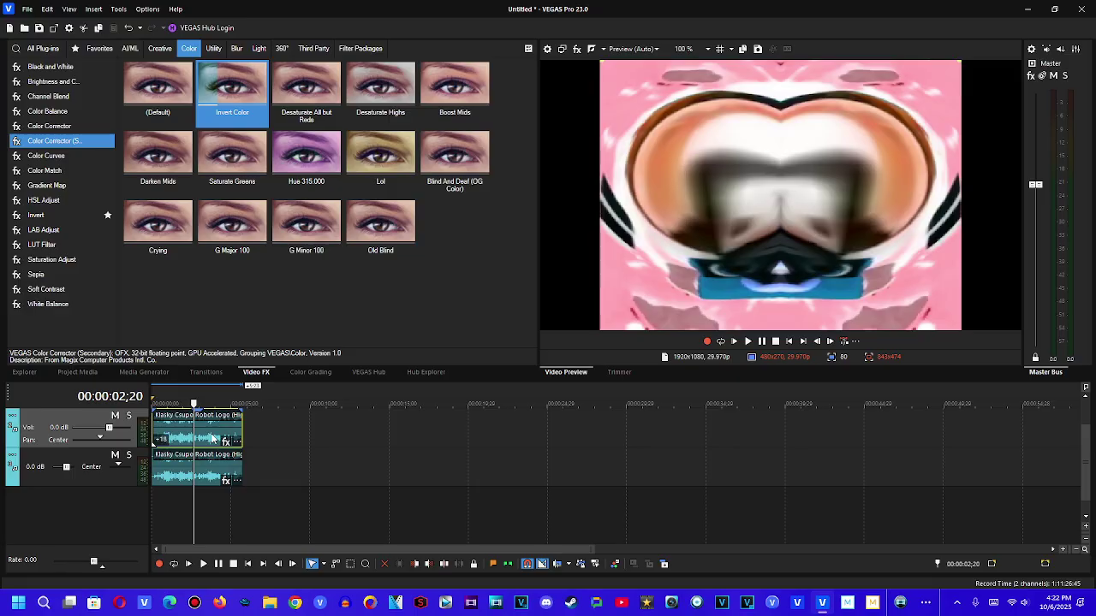
left_click(173, 476)
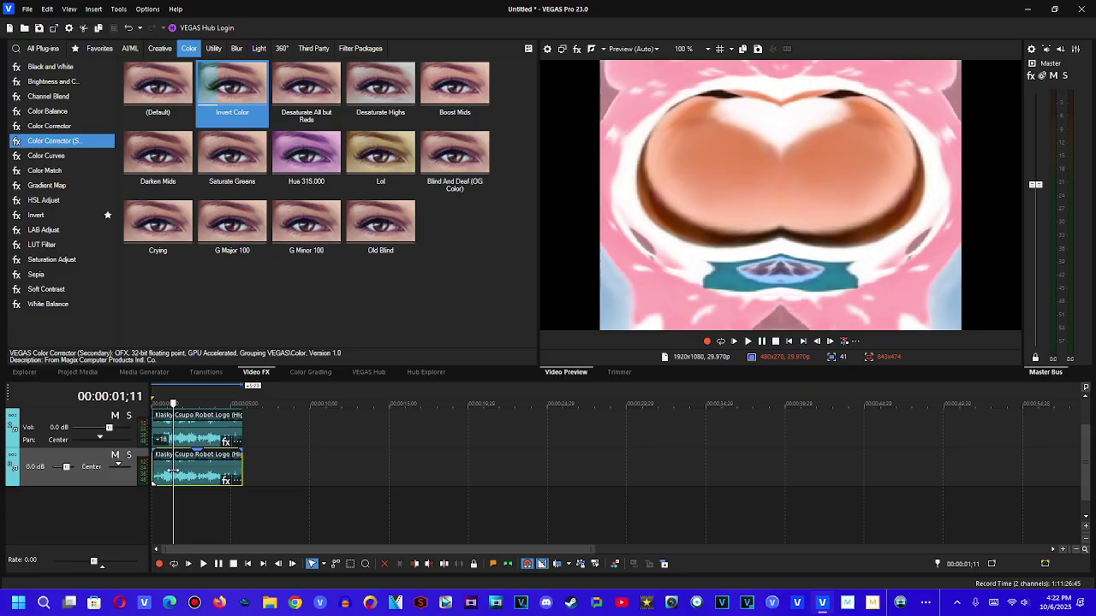
key("ctrl+minus")
key("ctrl+equal")
key("ctrl+equal")
key("ctrl+equal")
key("ctrl+equal")
Duplicate the audio track pitched up 22 semitones, and duplicate the resulting copy as well.
right_click(115, 472)
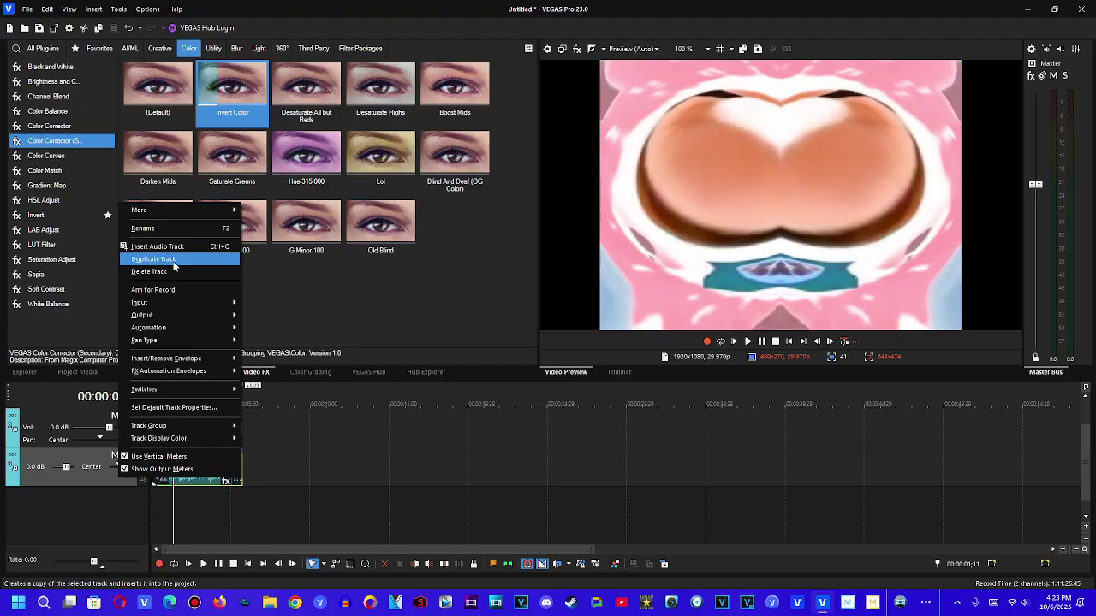
left_click(171, 259)
right_click(119, 519)
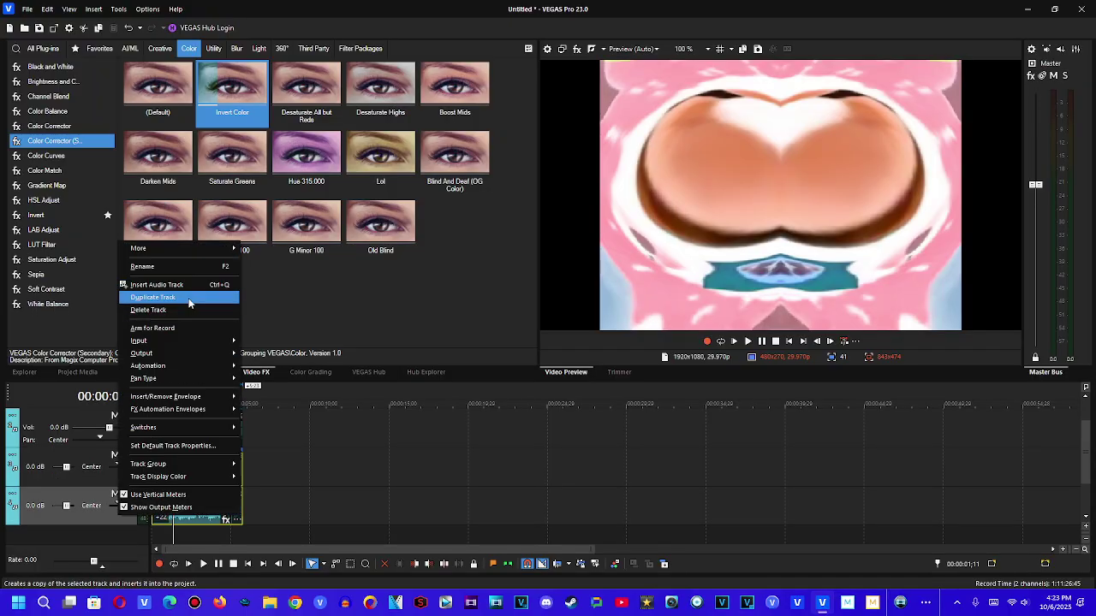
left_click(193, 298)
Add élastique Timestretch to the third audio track's event, using Efficient mode and a pitch shift of 3 semitones.
left_click(226, 517)
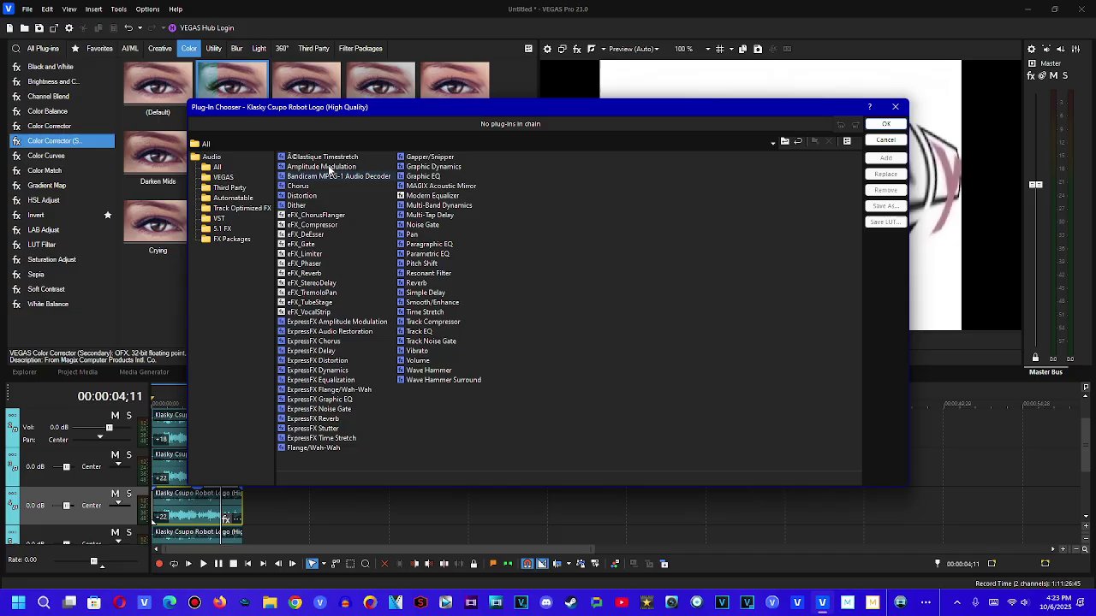
left_click(332, 159)
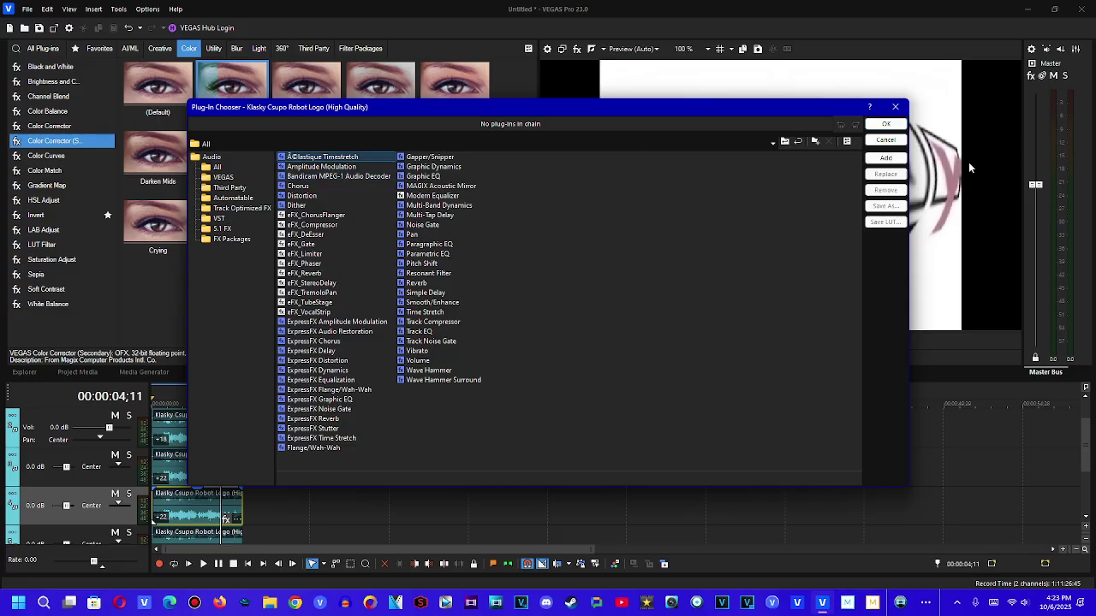
left_click(885, 159)
left_click(886, 123)
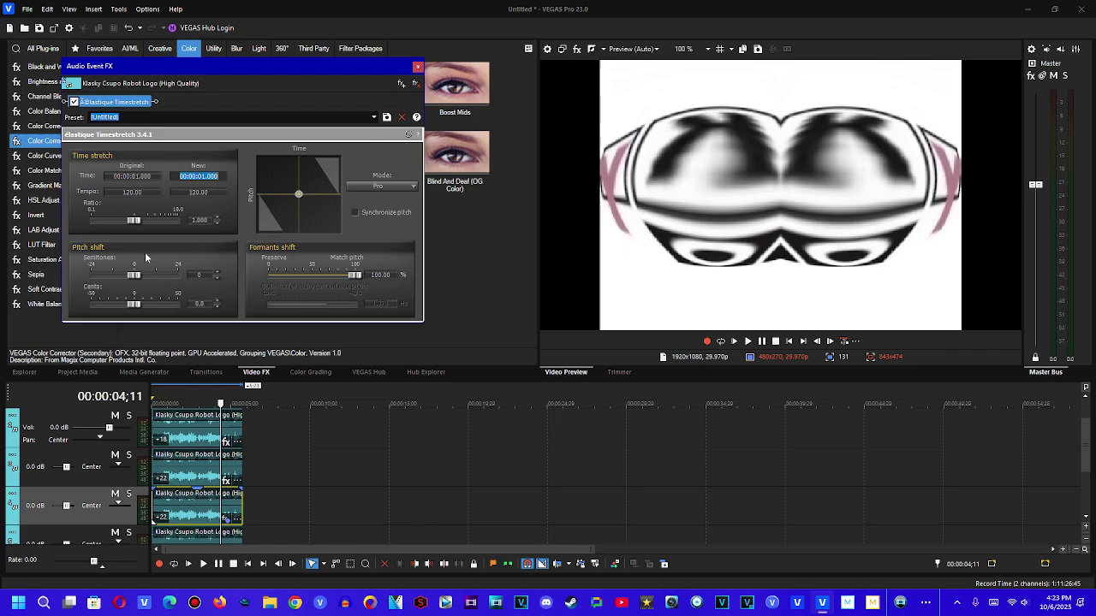
left_click(385, 189)
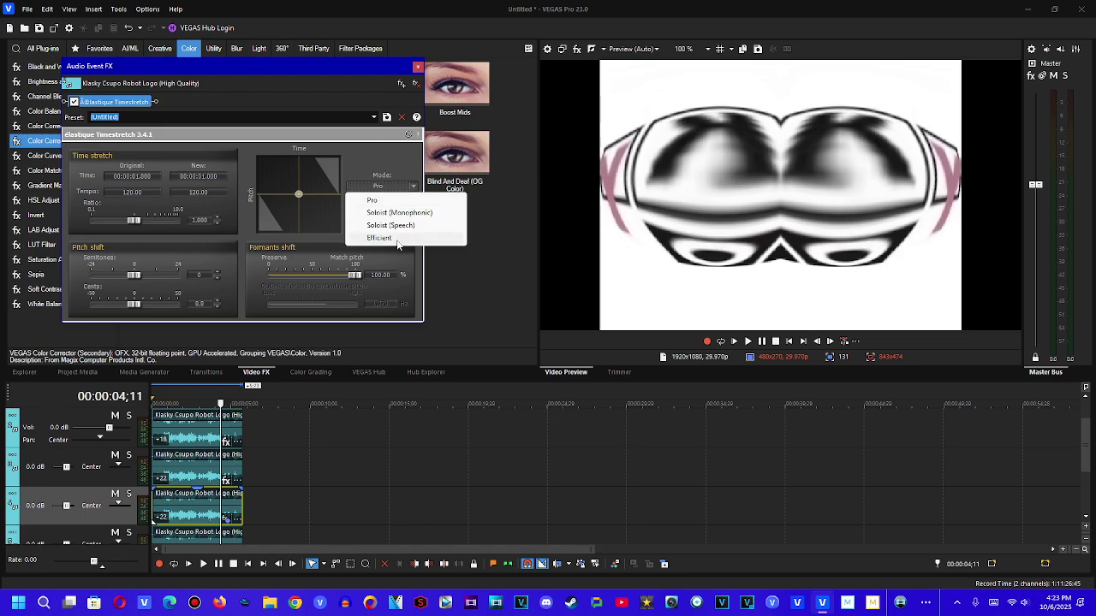
left_click(394, 244)
left_click_drag(134, 275, 141, 276)
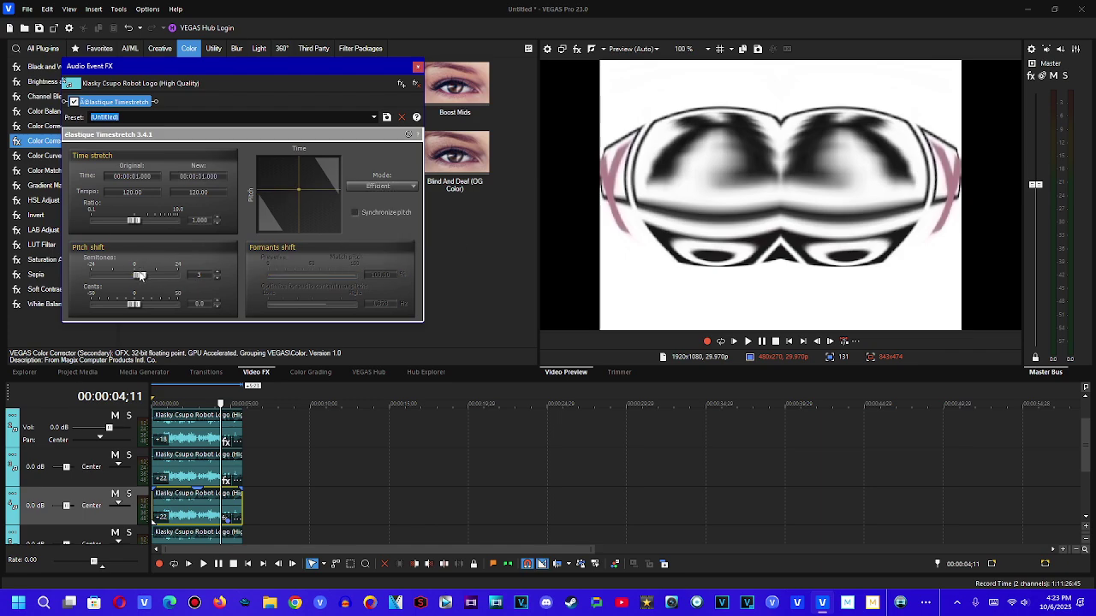
left_click(418, 66)
Add élastique Timestretch to the bottom audio track's event, using Efficient mode and a pitch shift of 5 semitones.
scroll(205, 495, "down", 3)
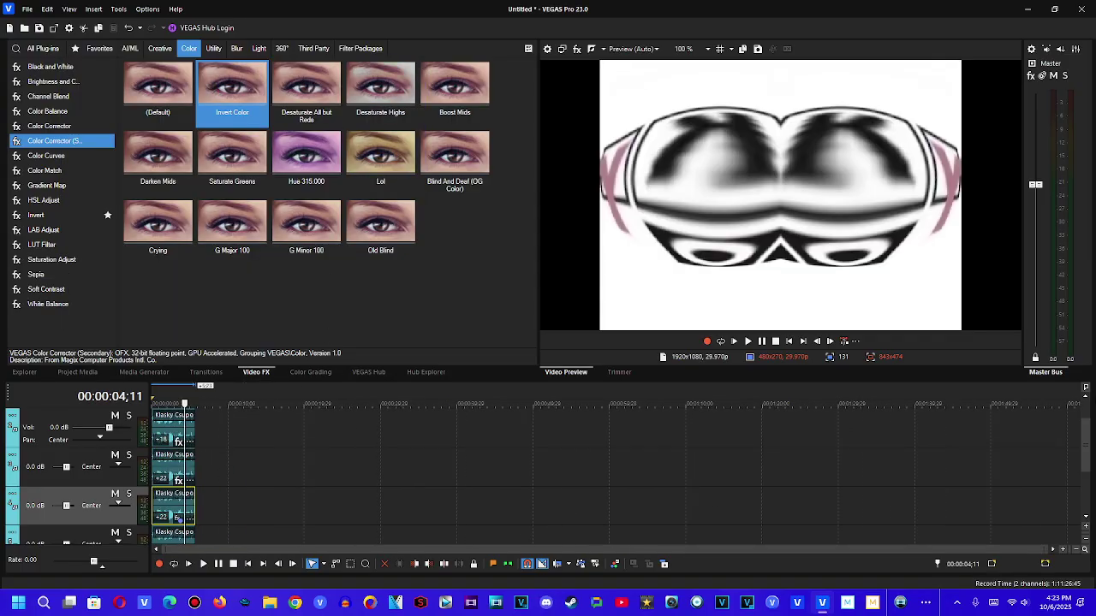
left_click_drag(1085, 441, 1082, 505)
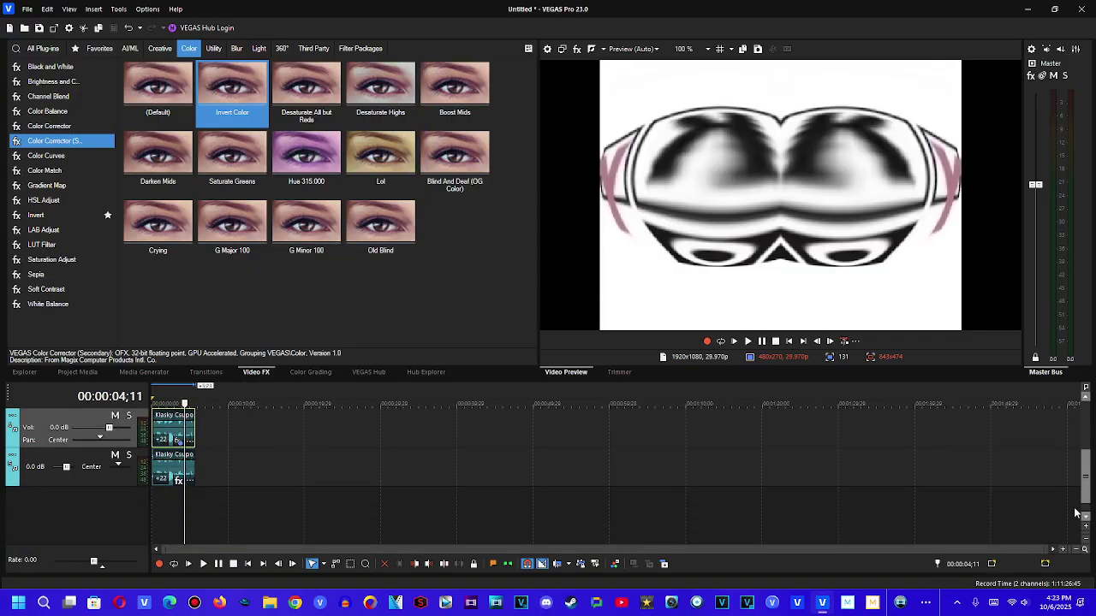
left_click(178, 481)
left_click(321, 157)
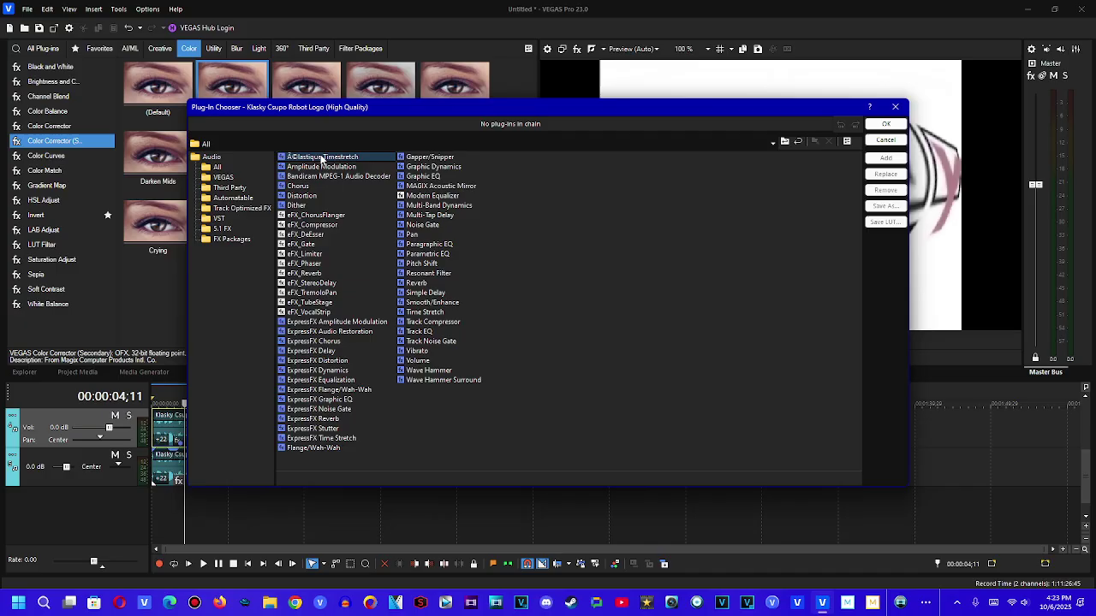
left_click(886, 159)
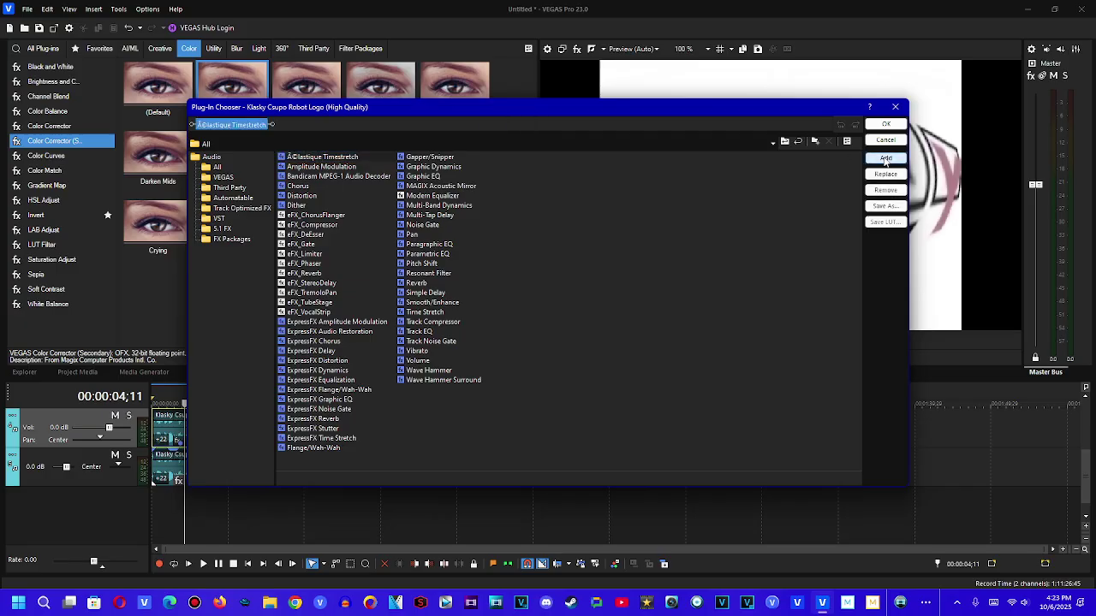
left_click(886, 125)
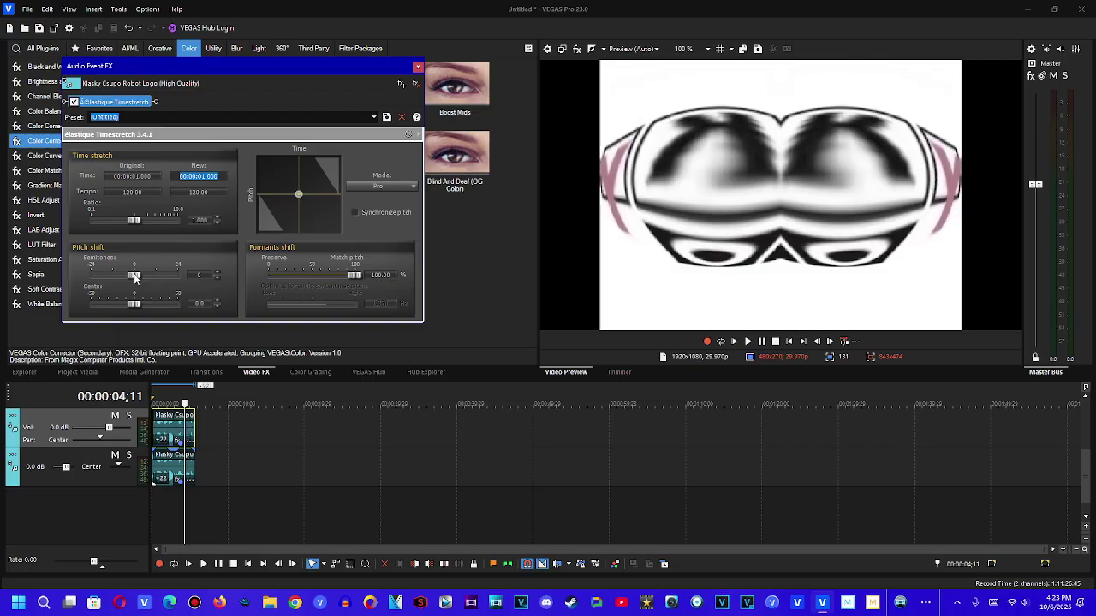
left_click(368, 186)
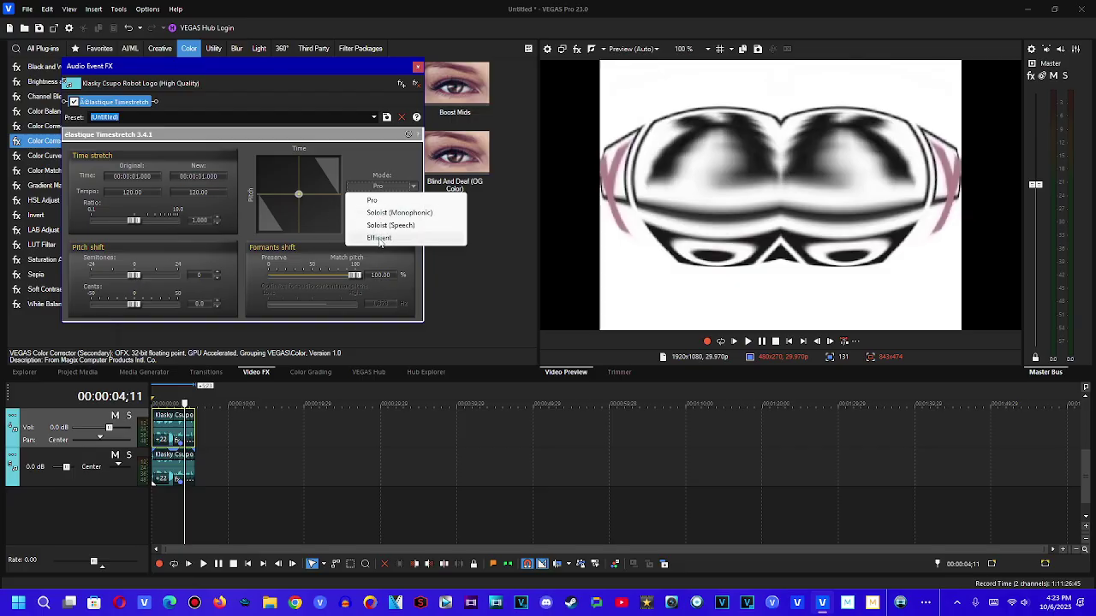
left_click(385, 239)
left_click_drag(135, 283, 145, 279)
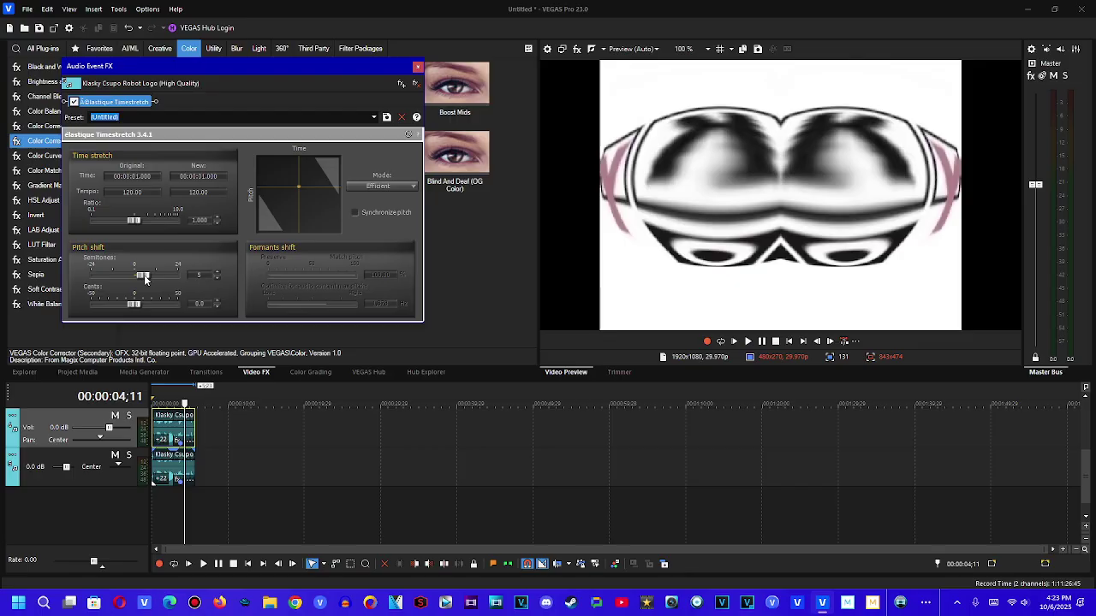
left_click(178, 480)
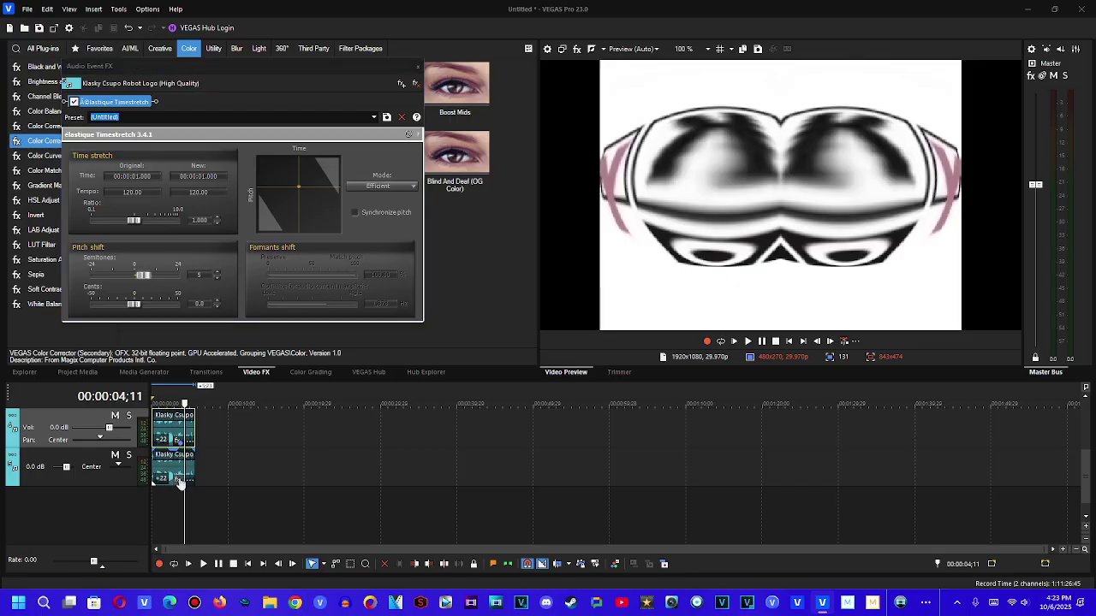
left_click(175, 435)
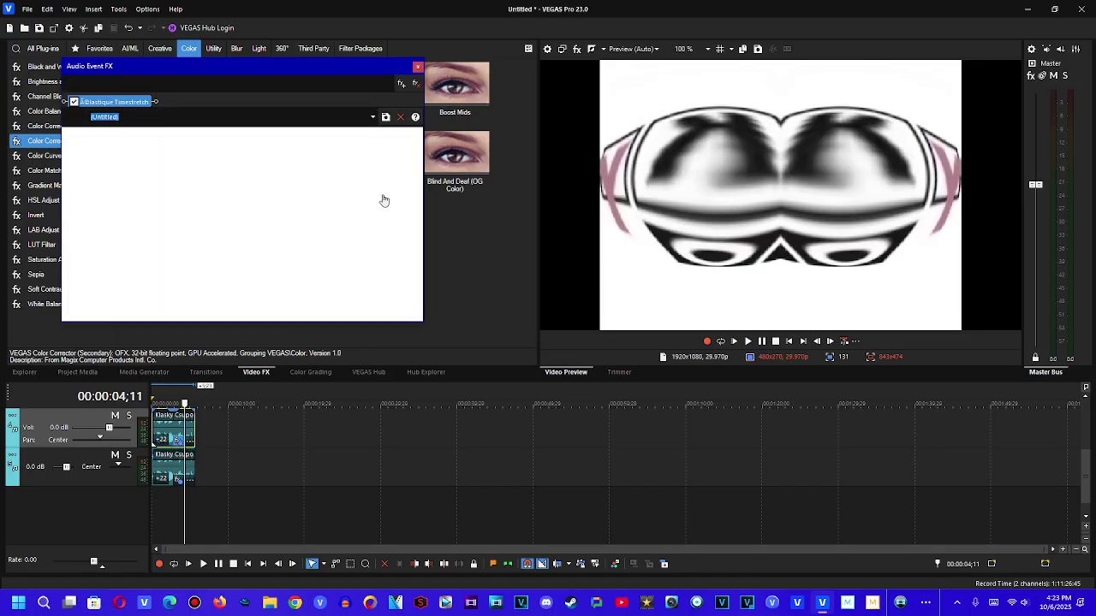
left_click(418, 67)
Switch to OBS and lower the Audio Input Capture 2 and Mic/Aux volumes to -inf dB.
scroll(598, 475, "up", 3)
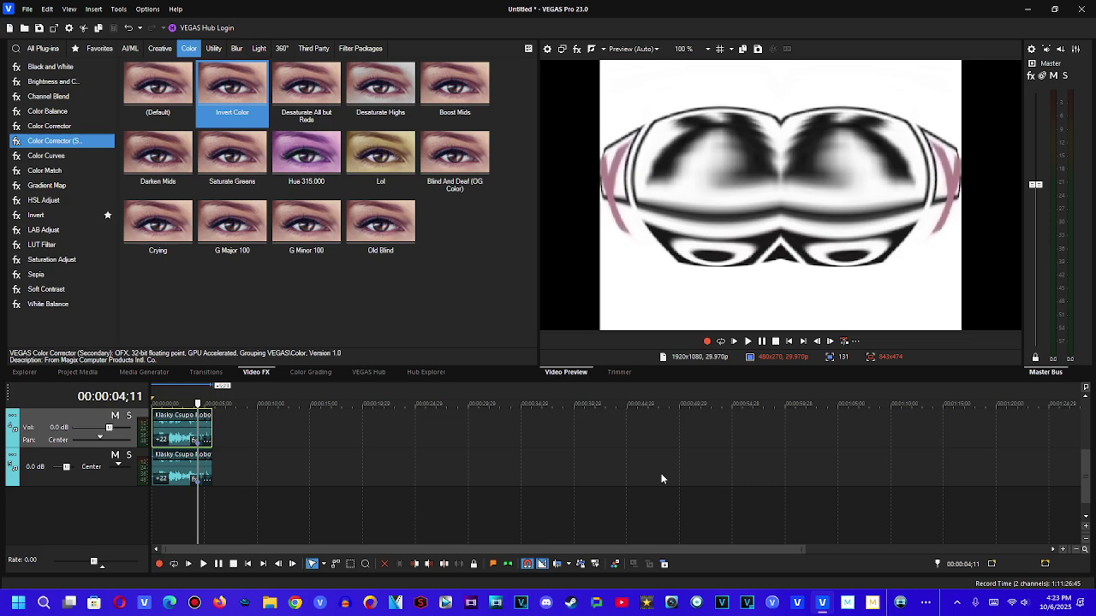
left_click_drag(1085, 477, 1054, 448)
scroll(603, 465, "down", 3)
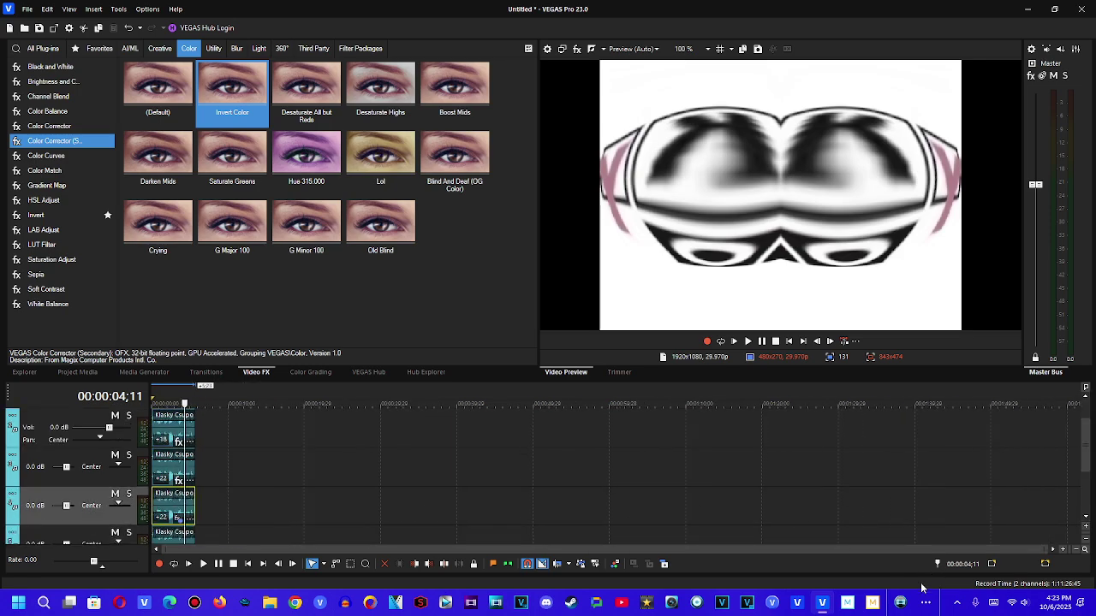
left_click(956, 602)
left_click(933, 546)
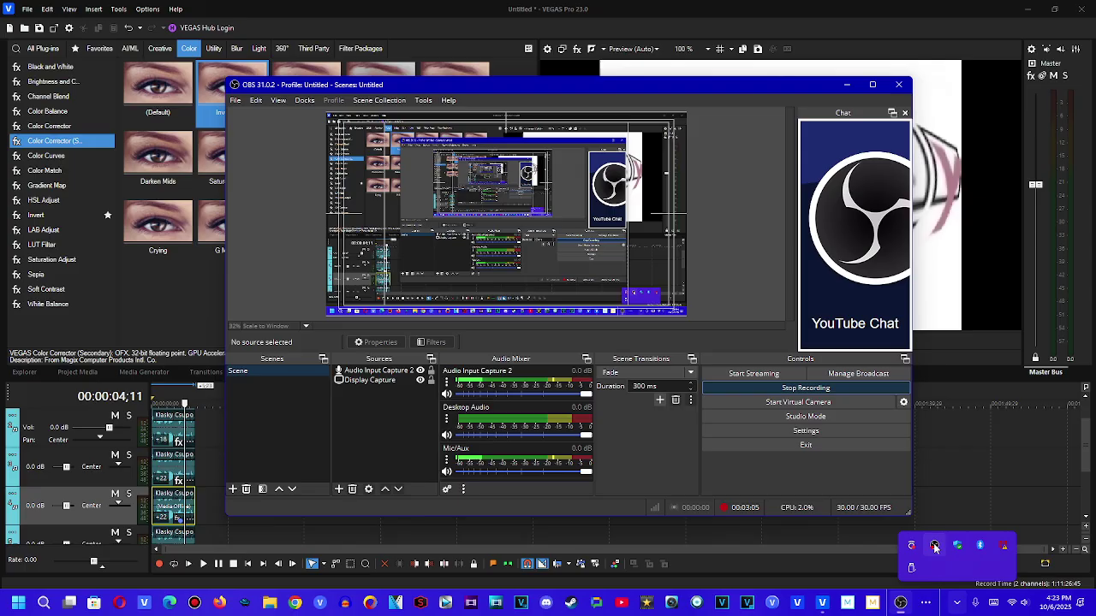
left_click_drag(586, 399, 409, 413)
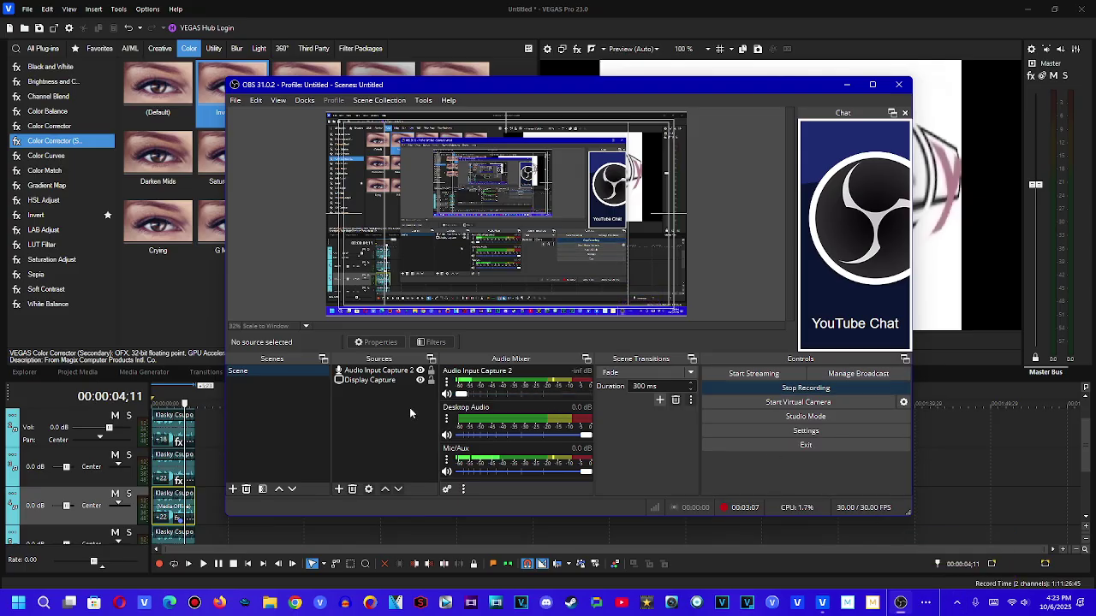
left_click_drag(586, 472, 409, 475)
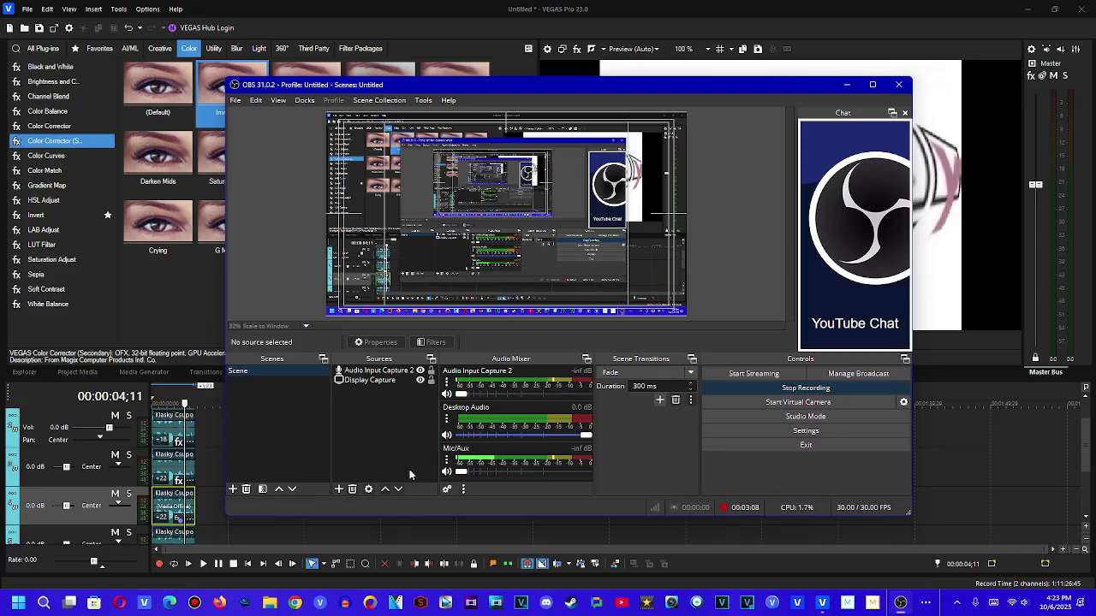
Switch back to VEGAS Pro, preview the finished effect from the start of the project, and pause playback.
left_click(205, 450)
left_click(733, 341)
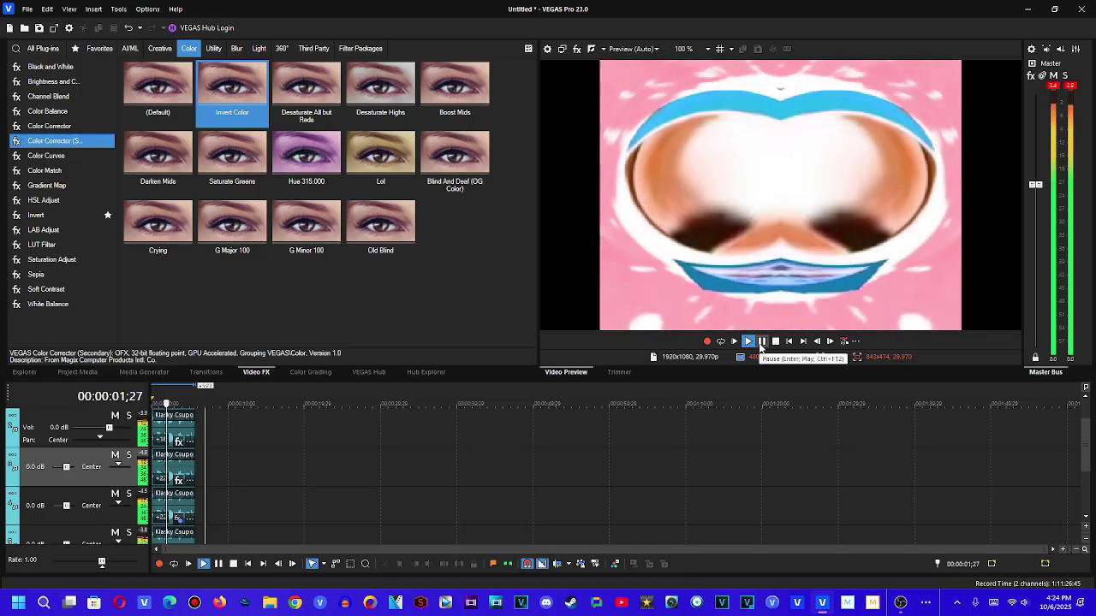
left_click(1012, 602)
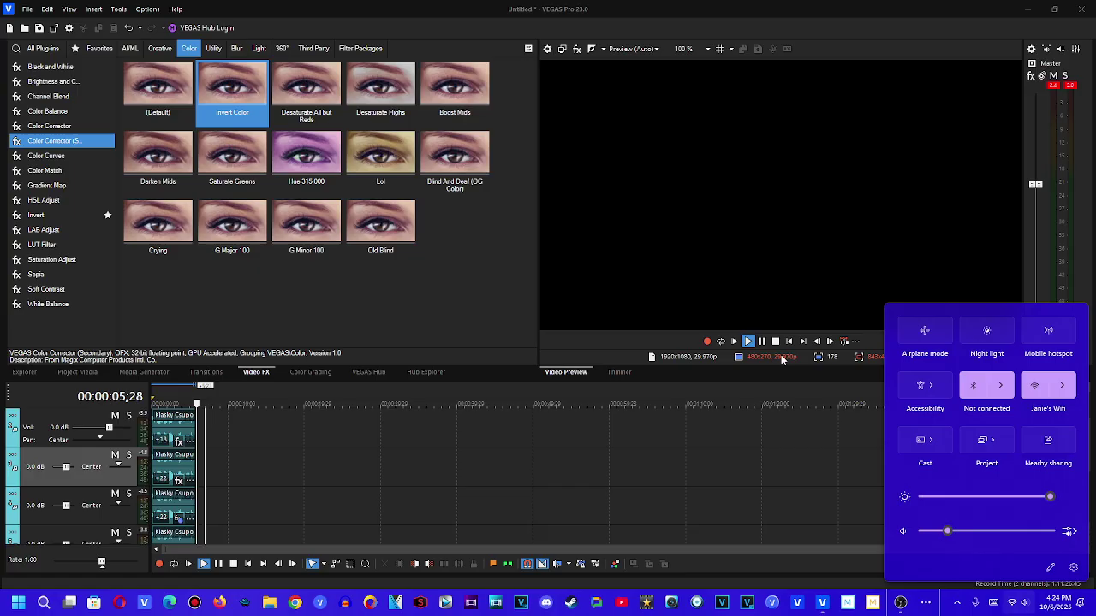
left_click(761, 341)
Switch to OBS and raise the Audio Input Capture 2 and Mic/Aux volumes to 0.0 dB.
left_click(900, 603)
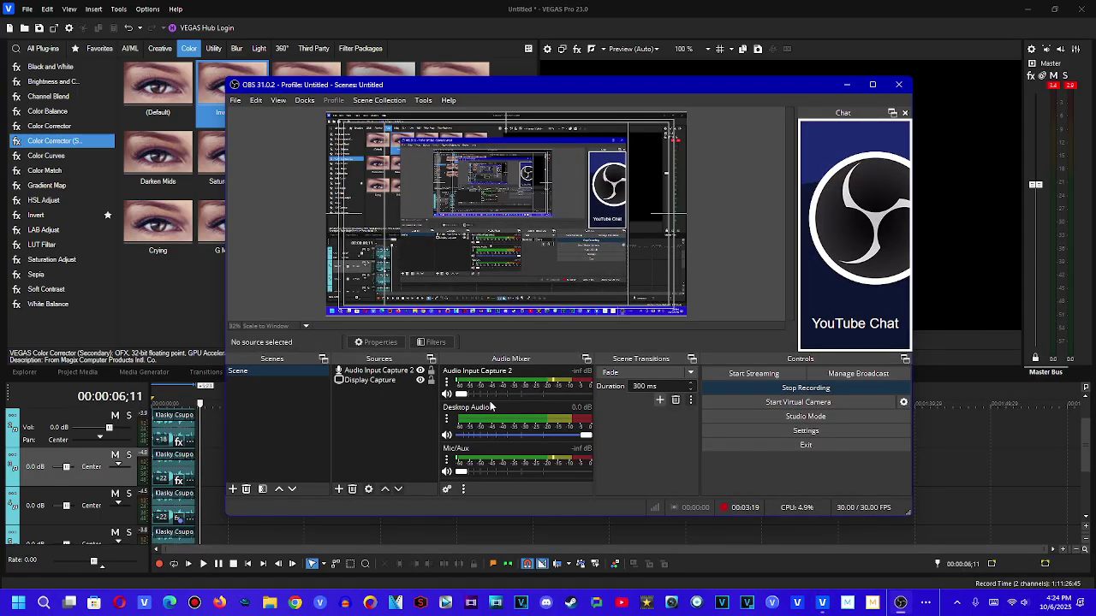
left_click_drag(461, 397, 631, 424)
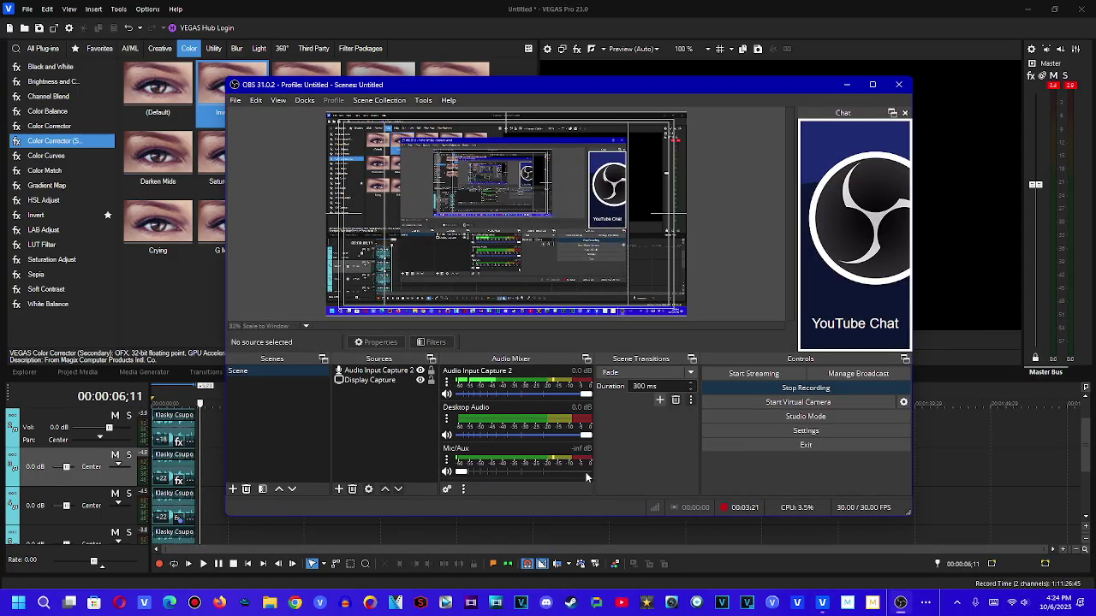
left_click_drag(462, 472, 675, 465)
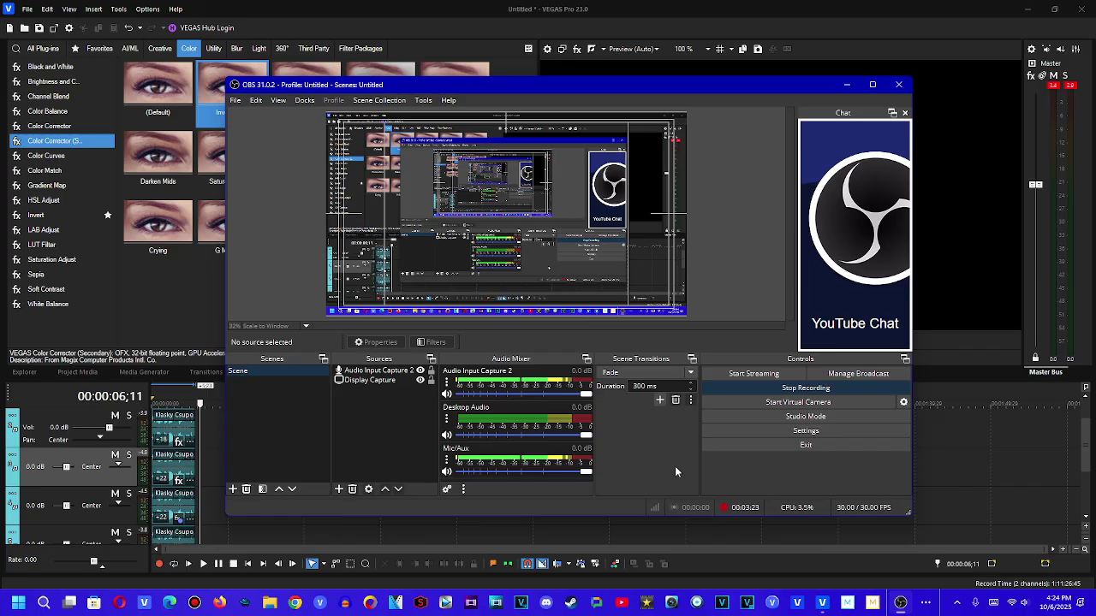